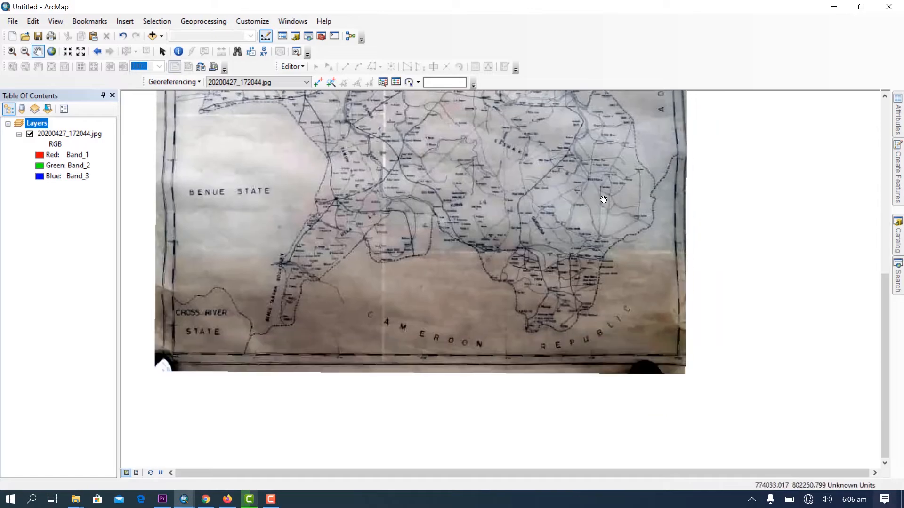
# - Look over the scanned administrative map of Taraba State, from the Cameroon border up to the title
pyautogui.moveTo(616, 181); pyautogui.dragTo(619, 311)
pyautogui.moveTo(634, 184); pyautogui.dragTo(627, 273)
pyautogui.moveTo(636, 225); pyautogui.dragTo(639, 311)
pyautogui.moveTo(530, 348); pyautogui.dragTo(589, 230)
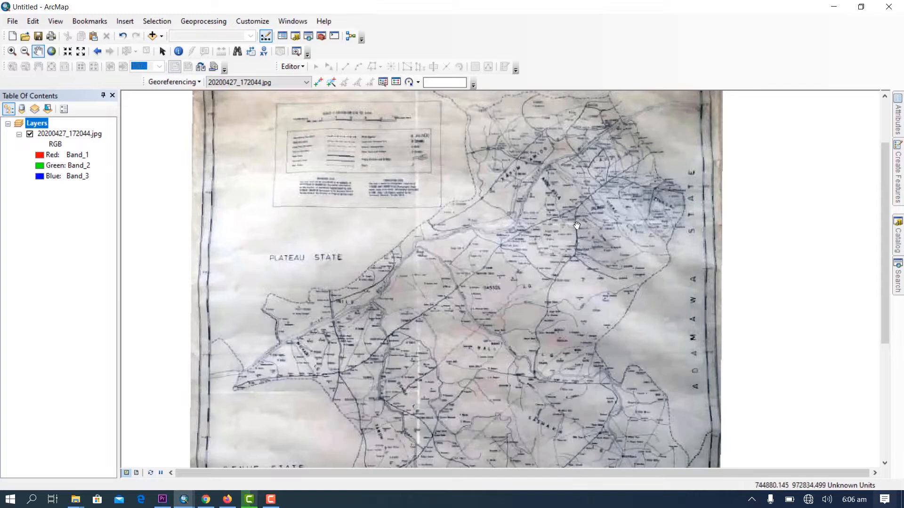
pyautogui.moveTo(604, 249); pyautogui.dragTo(573, 307)
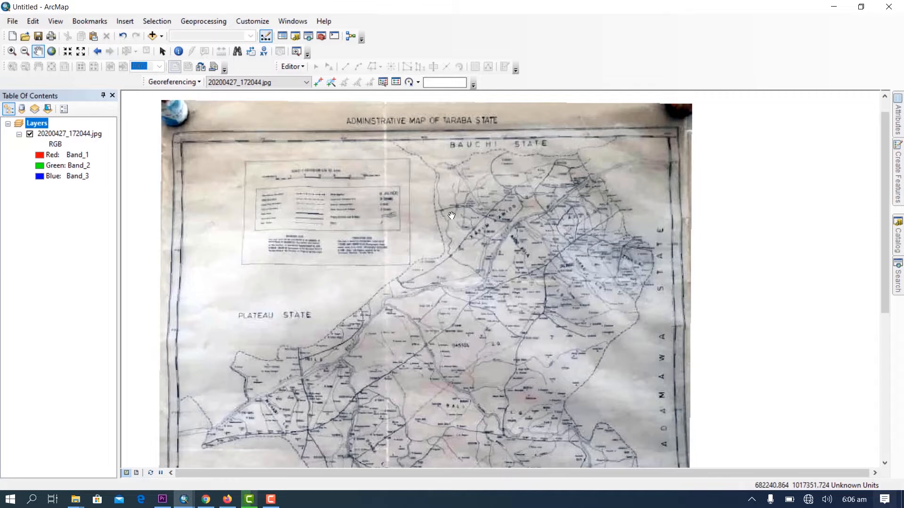
pyautogui.scroll(1, 450, 214)
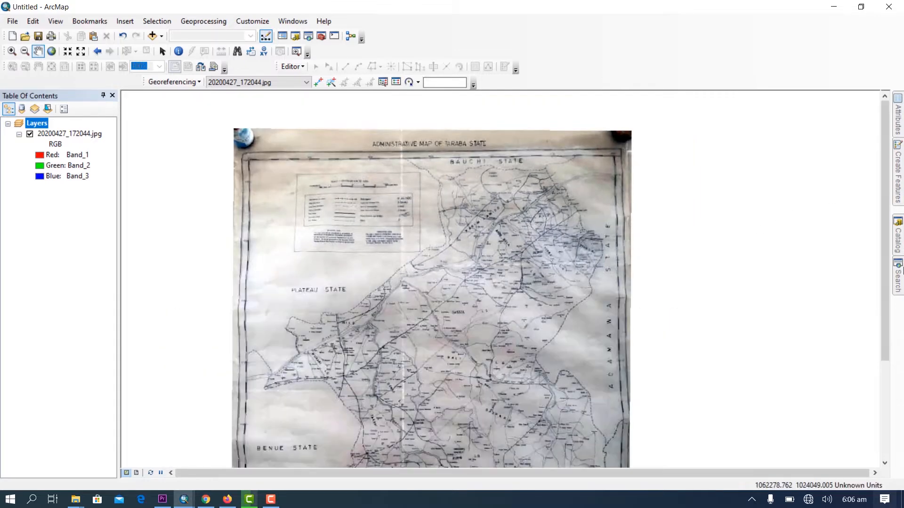
# - Create a new file geodatabase in the Adams folder under the C:\WORK folder connection
pyautogui.click(898, 238)
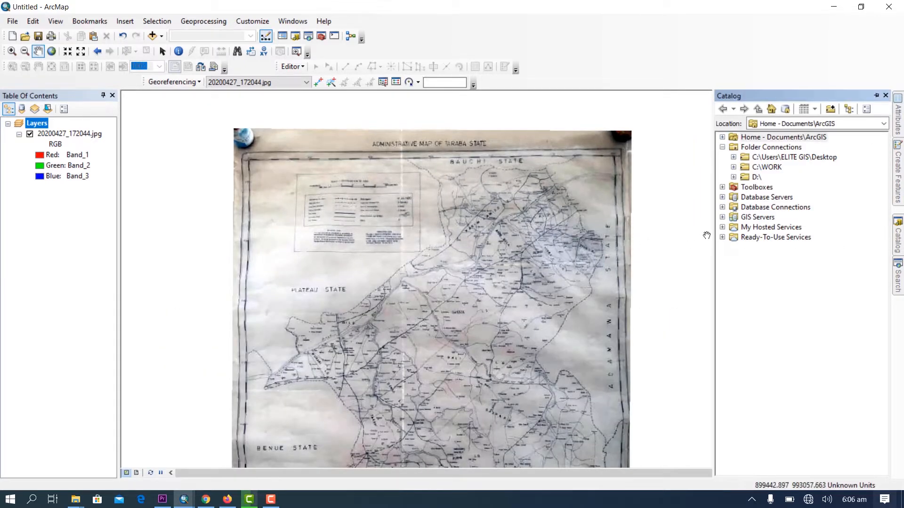
pyautogui.click(733, 168)
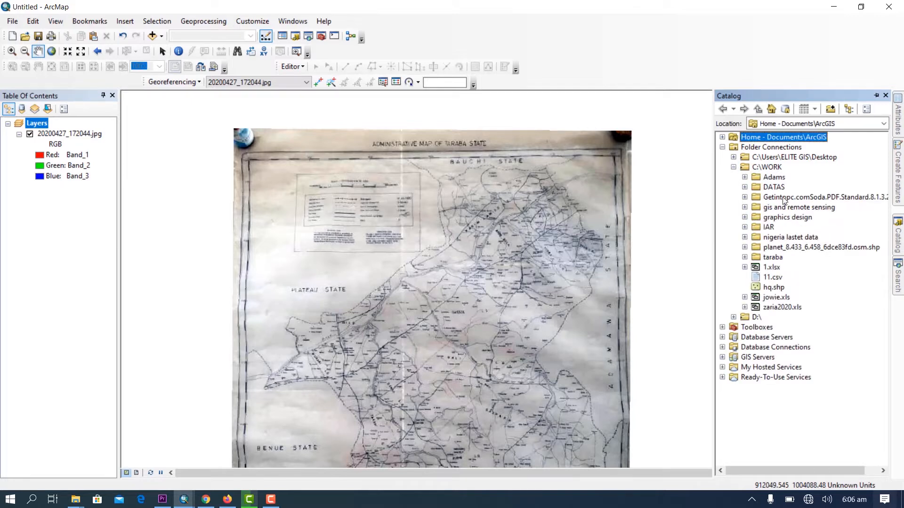
pyautogui.click(745, 177)
pyautogui.click(744, 177)
pyautogui.click(776, 178)
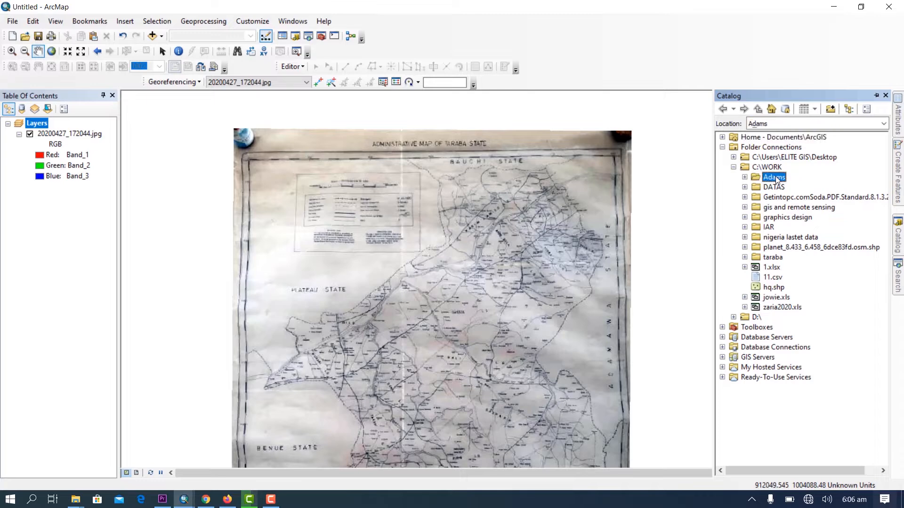
pyautogui.rightClick(777, 179)
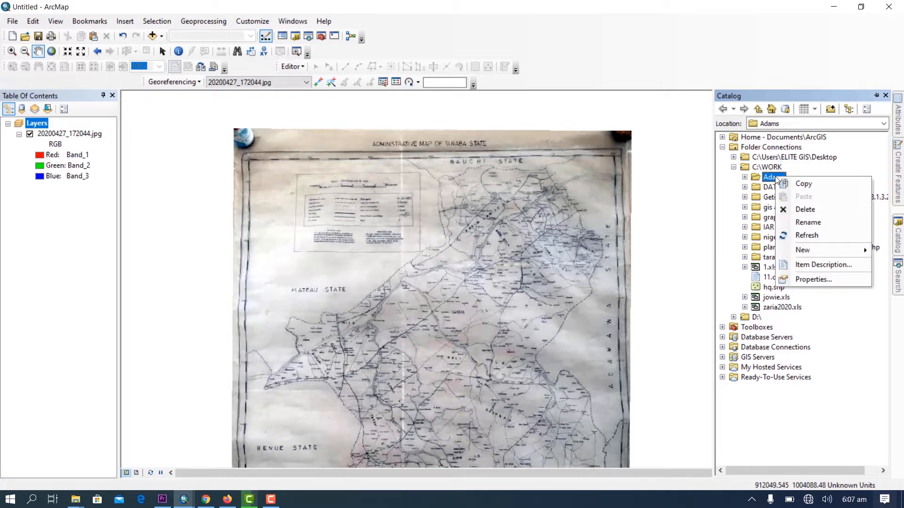
pyautogui.moveTo(816, 251)
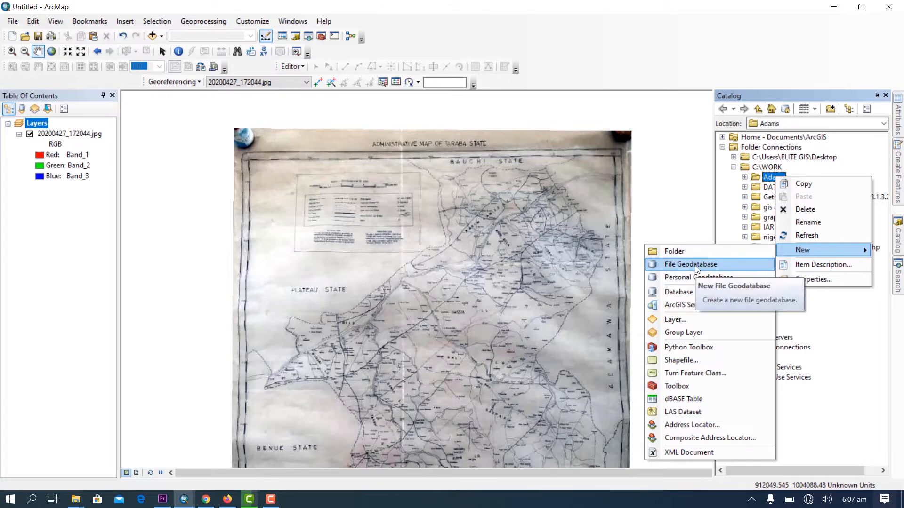
pyautogui.click(696, 266)
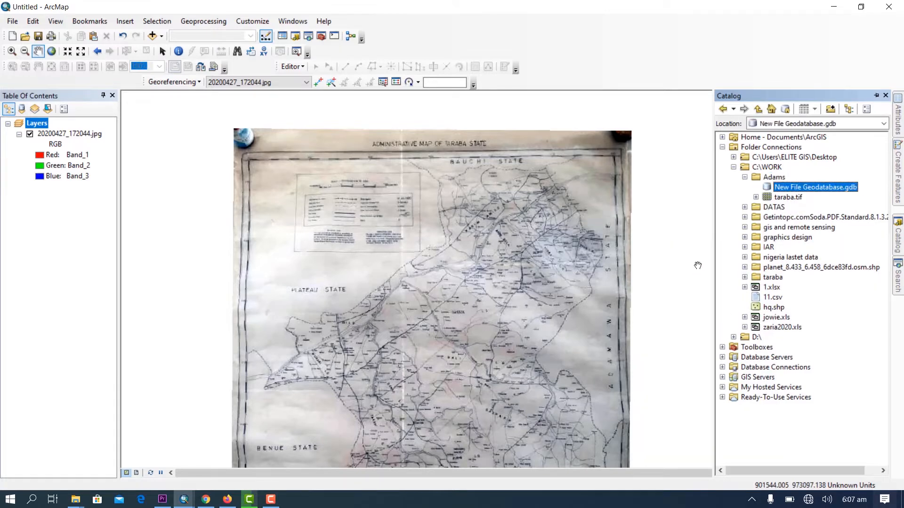
# - Rename the new file geodatabase as "your name"
pyautogui.rightClick(793, 188)
pyautogui.click(823, 234)
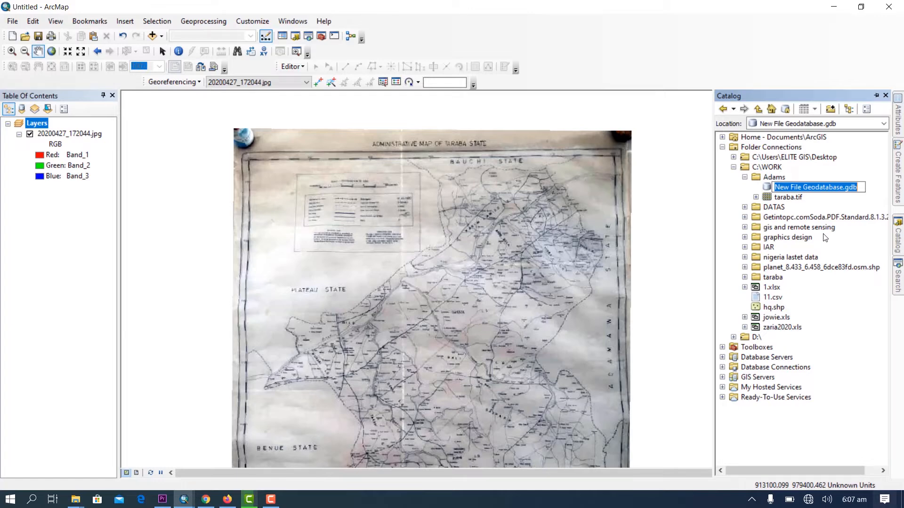
pyautogui.write('y')
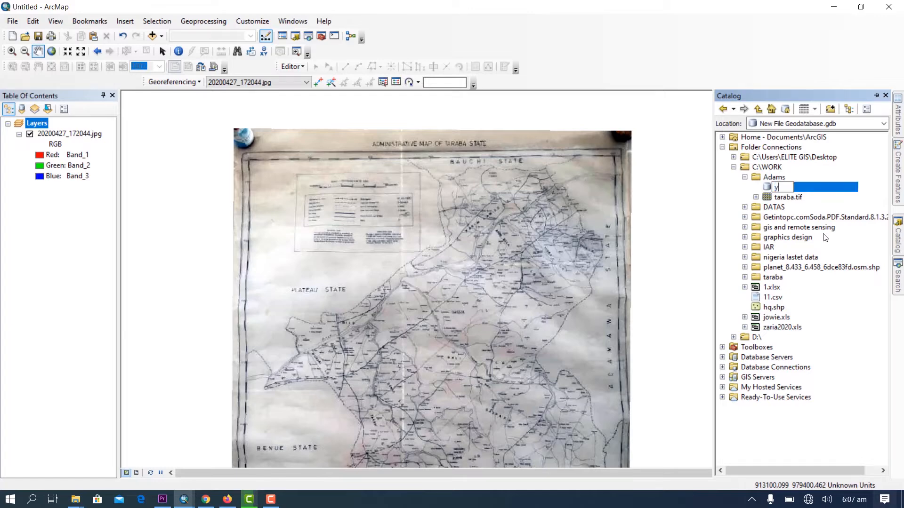
pyautogui.write('our name')
pyautogui.press('Return')
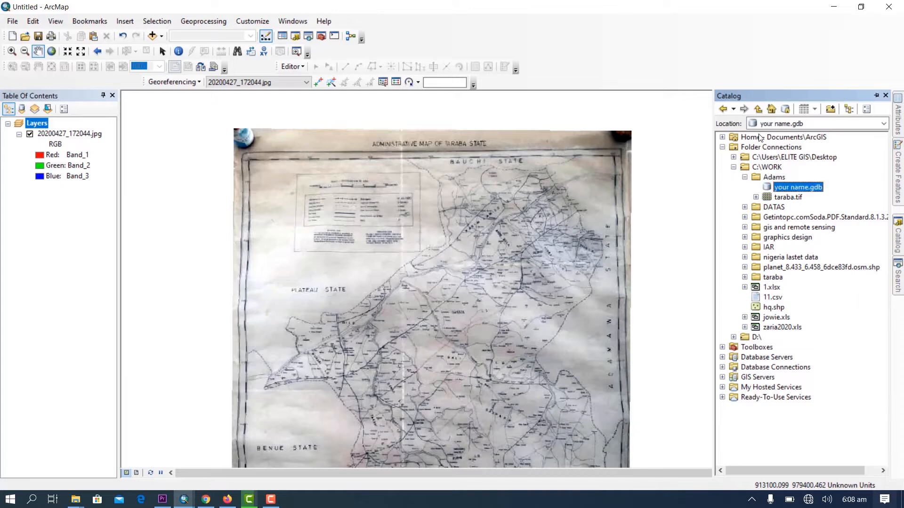
# - Start a new feature dataset in the "your name" geodatabase and name it "adminstrative"
pyautogui.rightClick(784, 188)
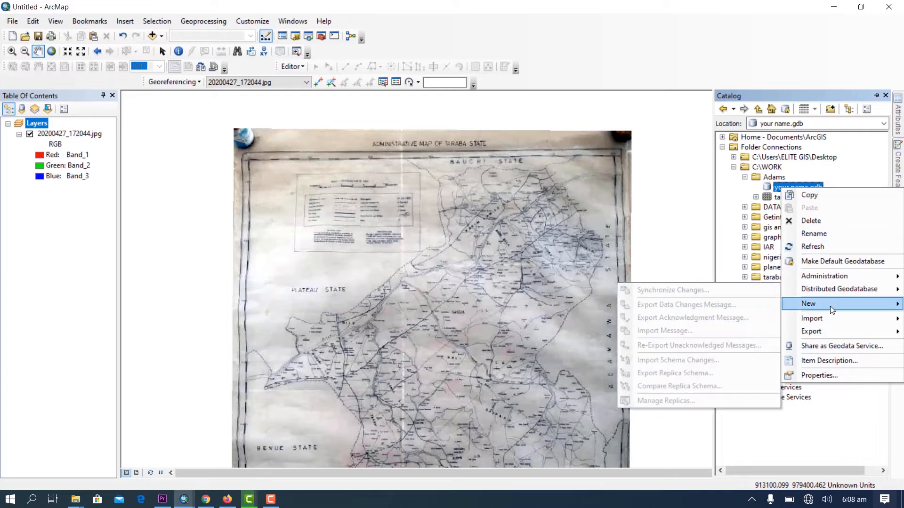
pyautogui.moveTo(829, 306)
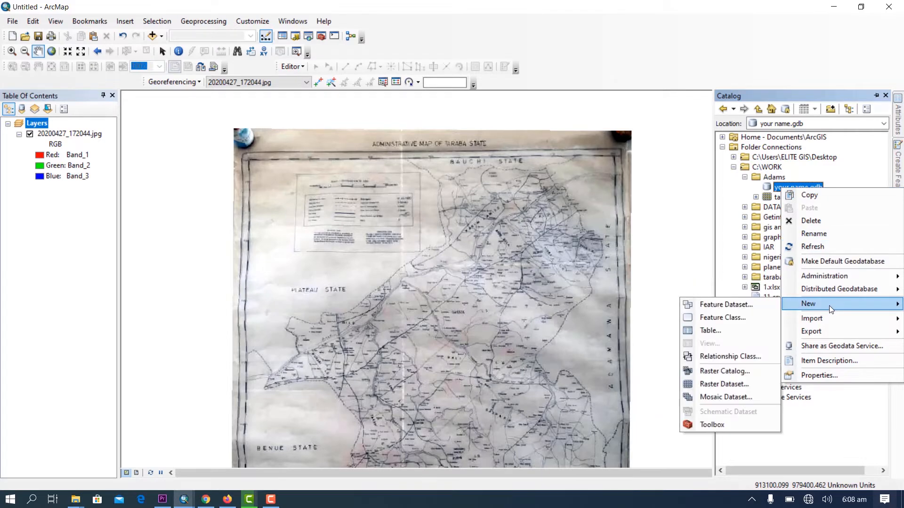
pyautogui.click(738, 309)
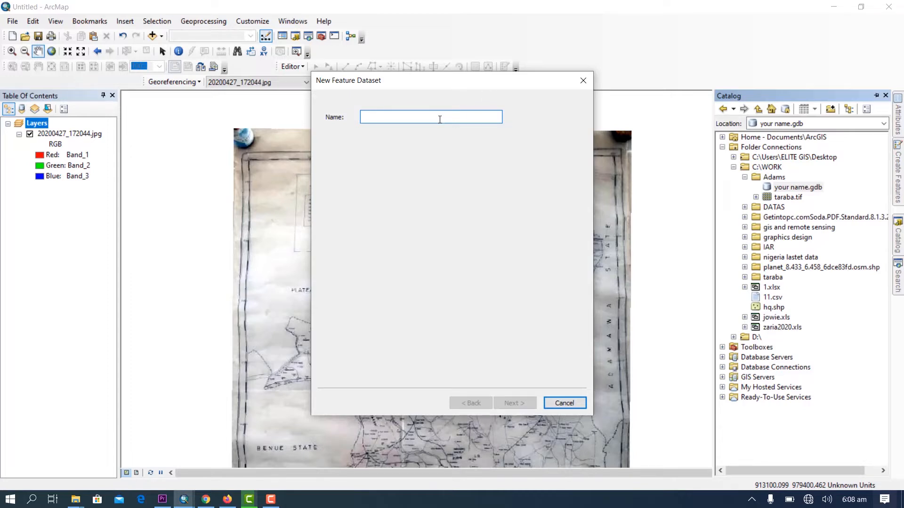
pyautogui.write('adm')
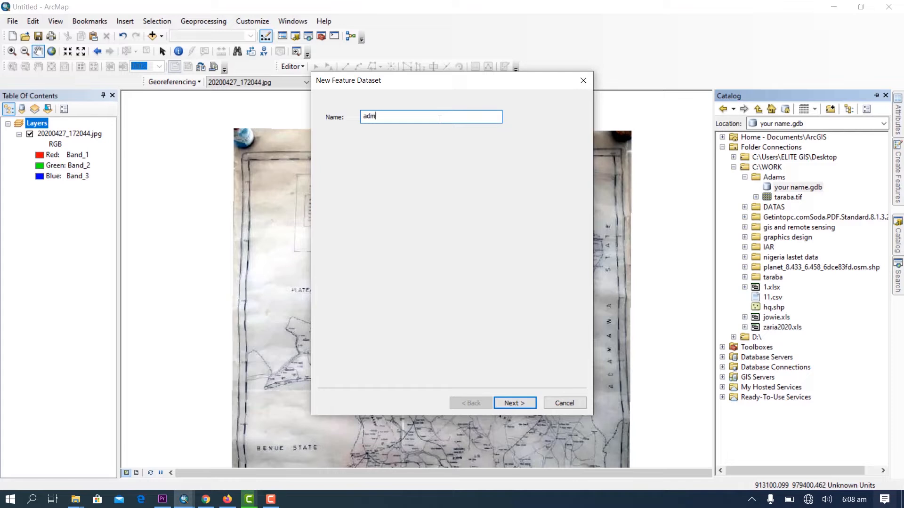
pyautogui.write('instrative')
pyautogui.click(512, 406)
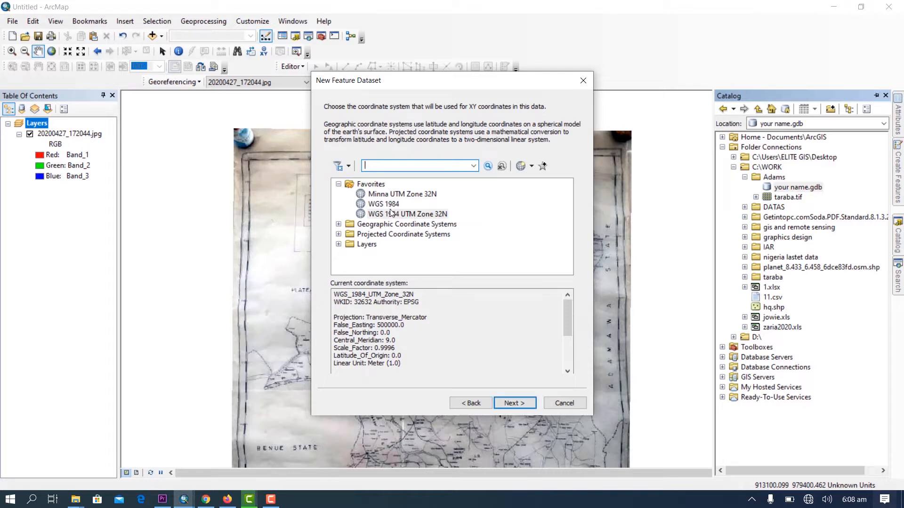
# - Choose WGS 1984 UTM Zone 32N from the projected northern-hemisphere systems as the dataset's XY coordinate system
pyautogui.click(338, 185)
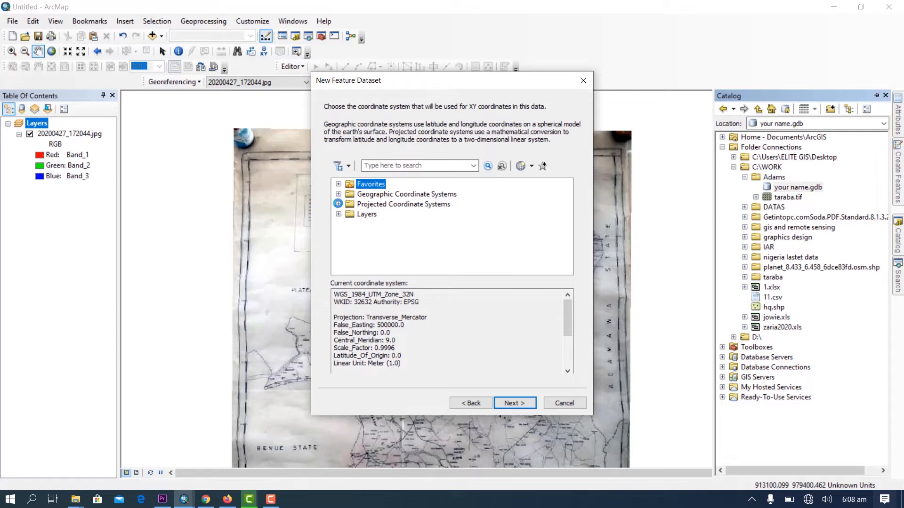
pyautogui.click(338, 204)
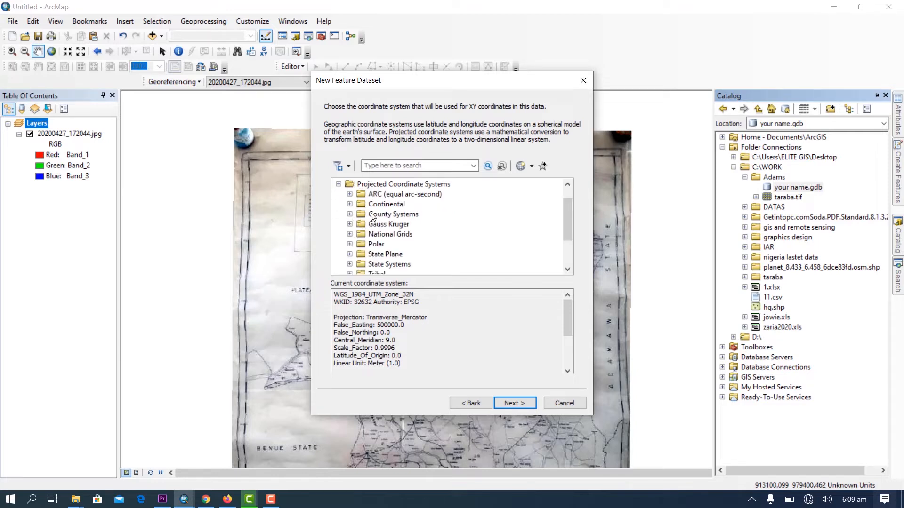
pyautogui.scroll(-2, 369, 222)
pyautogui.scroll(3, 372, 220)
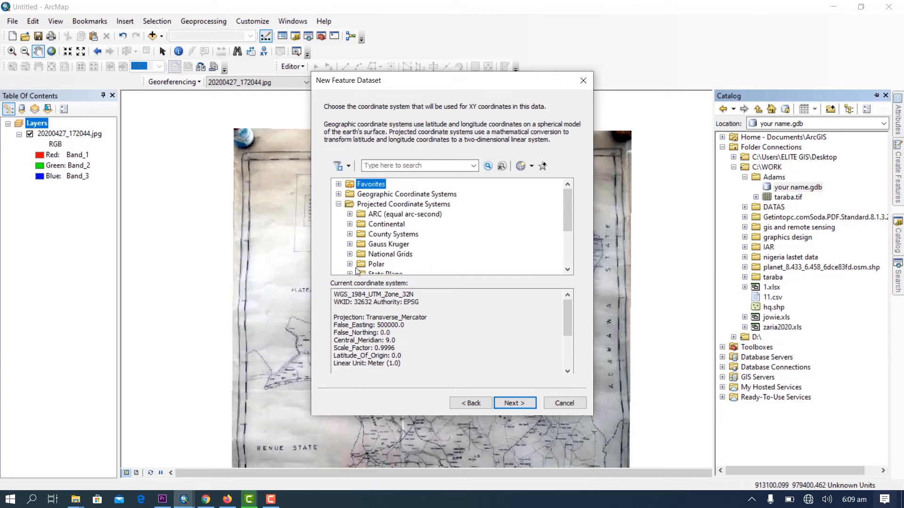
pyautogui.scroll(-2, 357, 268)
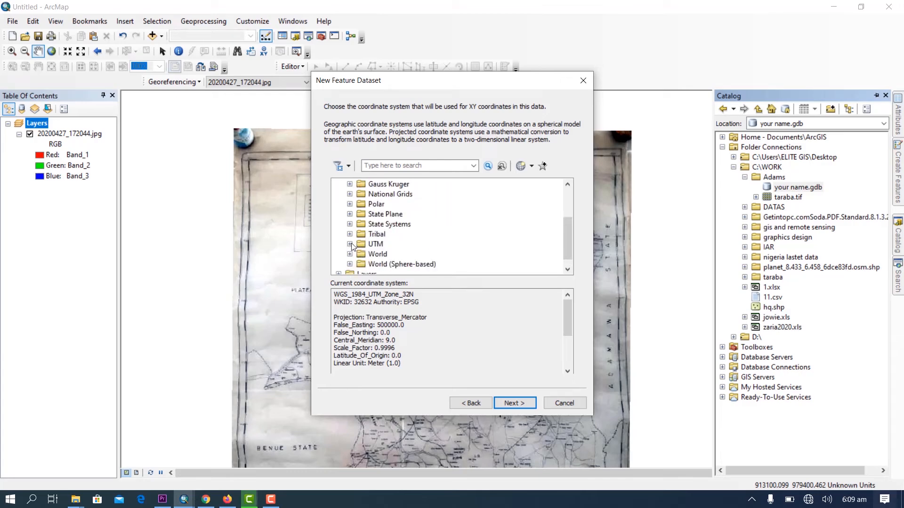
pyautogui.click(349, 244)
pyautogui.scroll(-3, 398, 203)
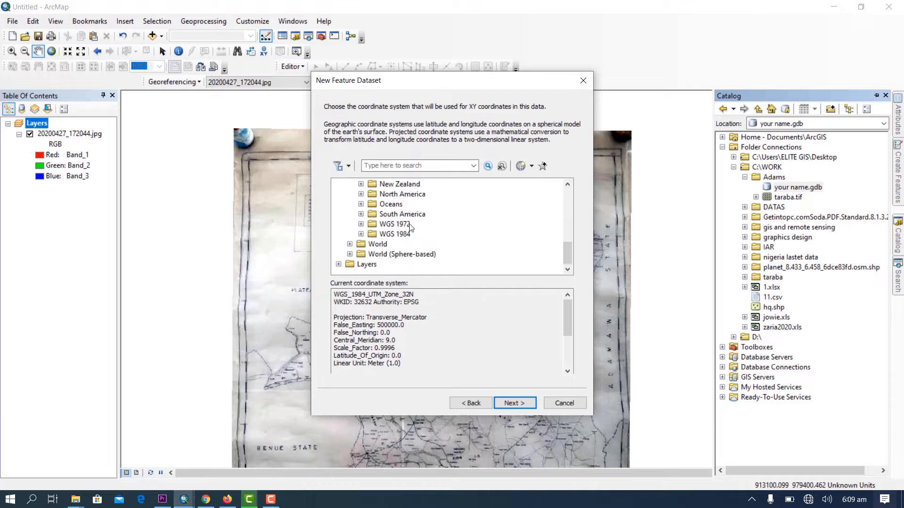
pyautogui.click(361, 234)
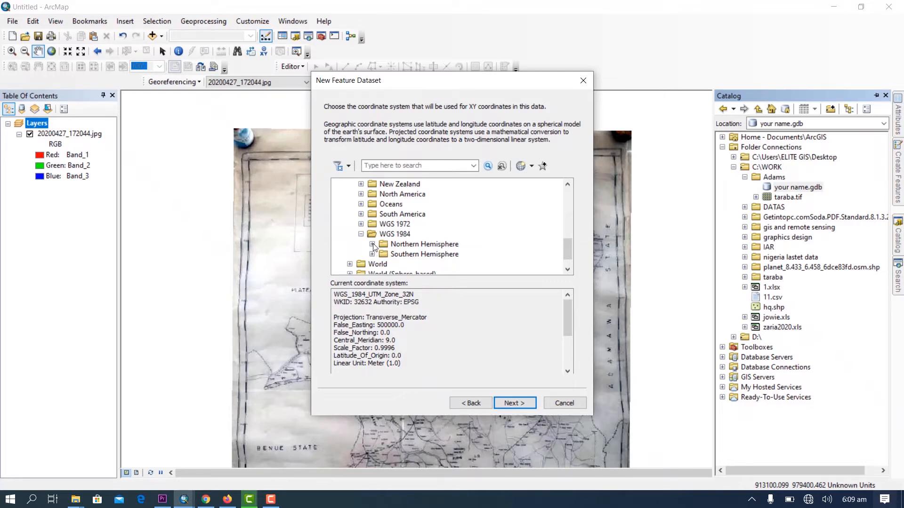
pyautogui.click(372, 244)
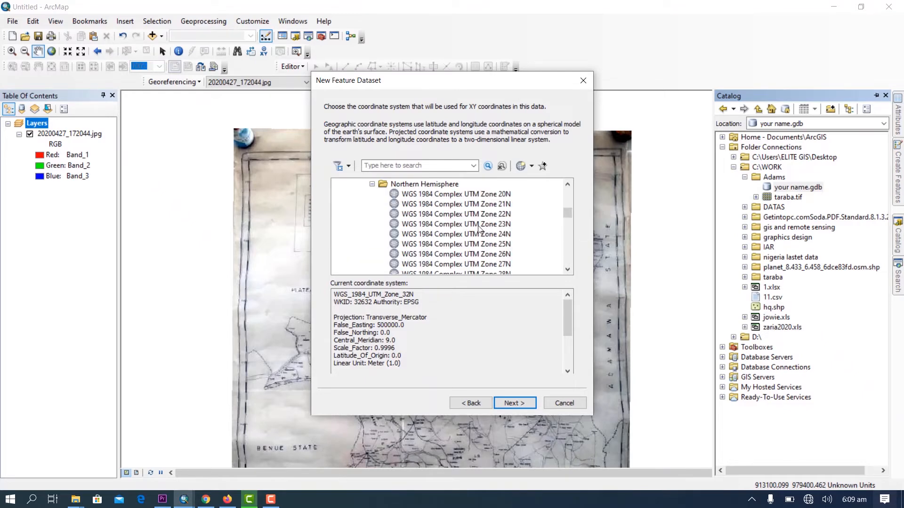
pyautogui.scroll(-5, 480, 229)
pyautogui.scroll(2, 480, 228)
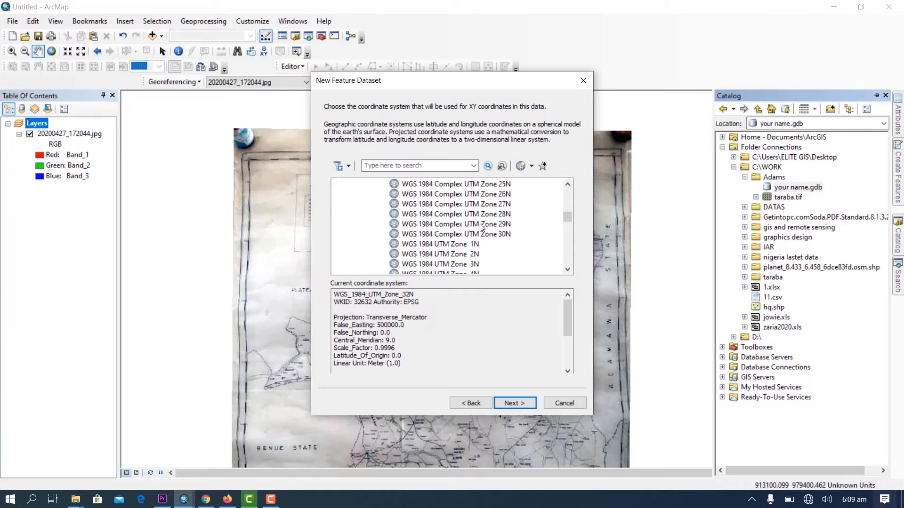
pyautogui.scroll(-9, 481, 228)
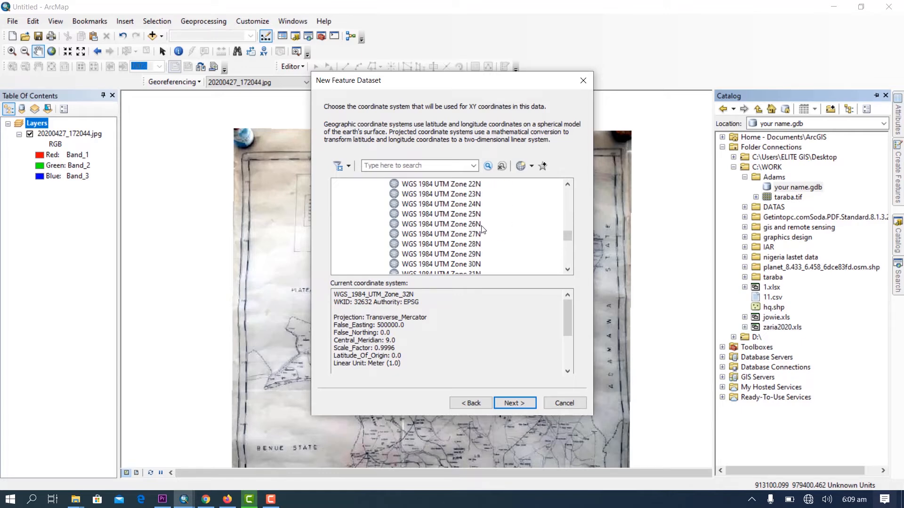
pyautogui.scroll(-1, 485, 240)
pyautogui.click(459, 255)
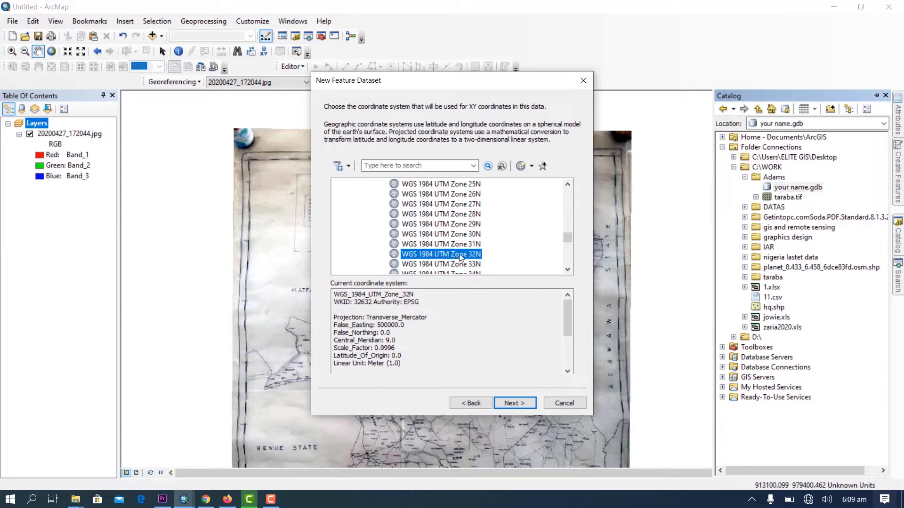
pyautogui.rightClick(459, 253)
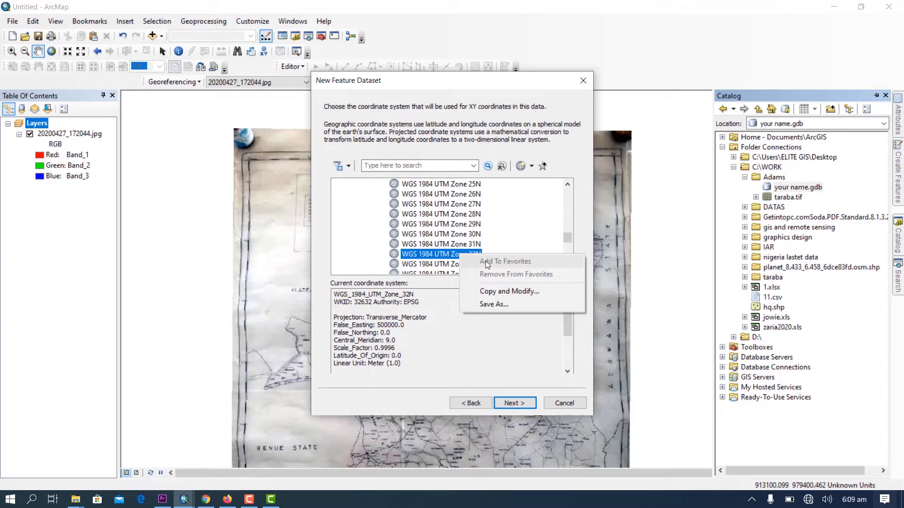
pyautogui.click(249, 499)
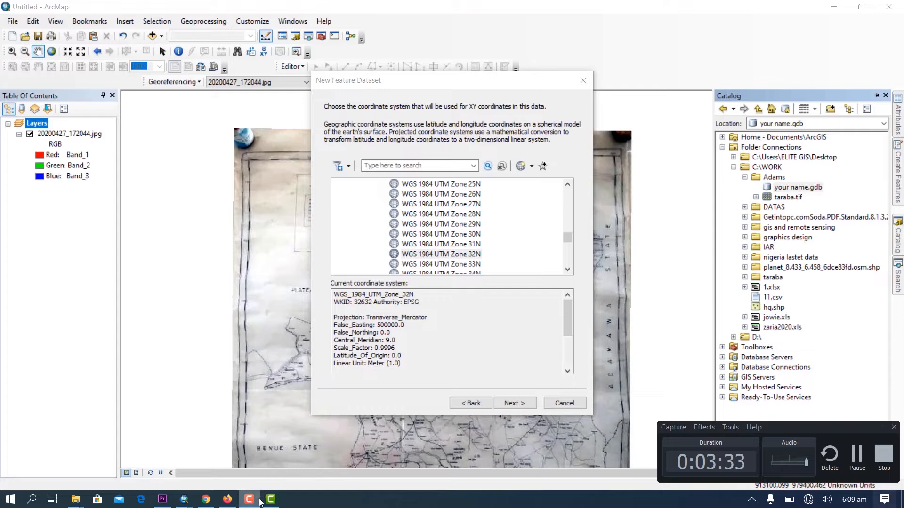
pyautogui.click(249, 499)
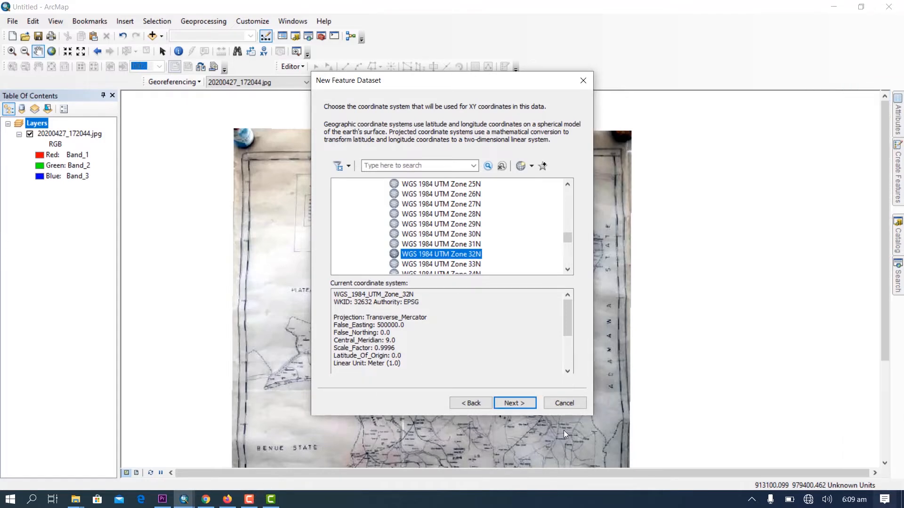
# - Finish creating the feature dataset with the default tolerances, resolution and domain extent
pyautogui.click(512, 403)
pyautogui.click(514, 403)
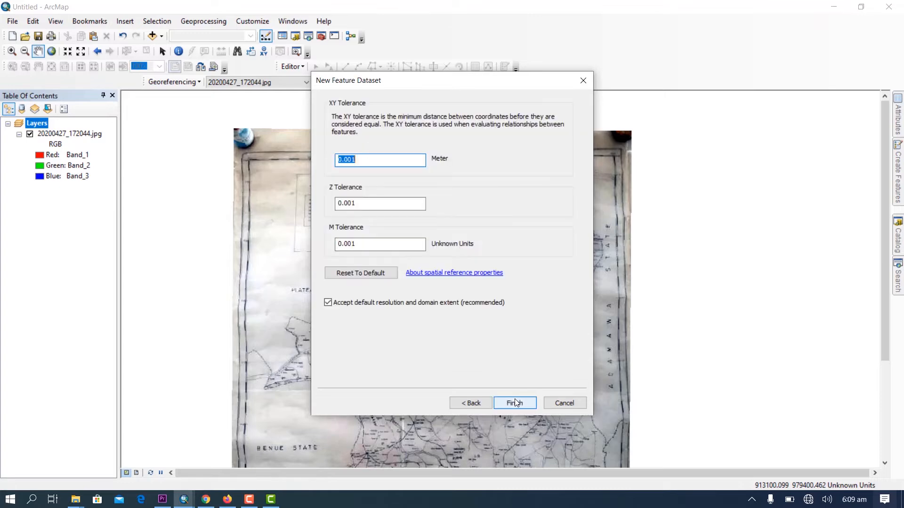
pyautogui.click(515, 403)
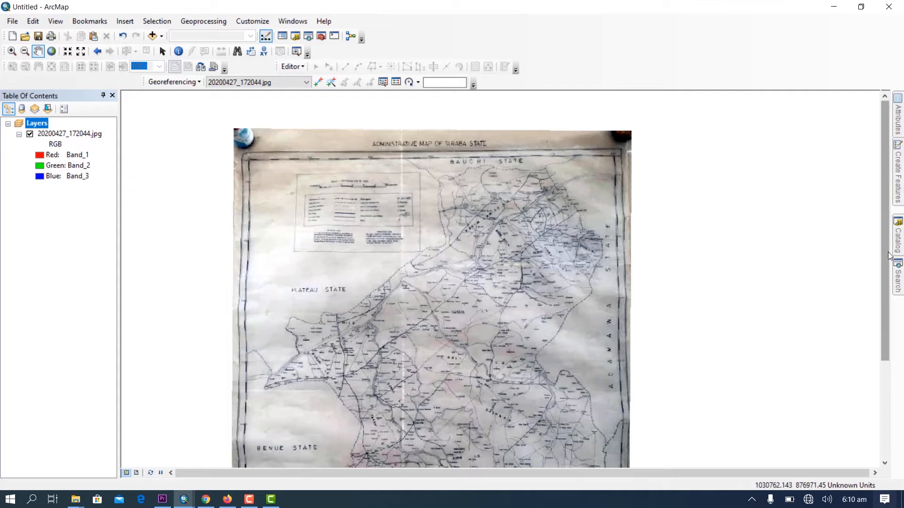
# - Start a new feature class in the "adminstrative" feature dataset and name it "state"
pyautogui.click(899, 242)
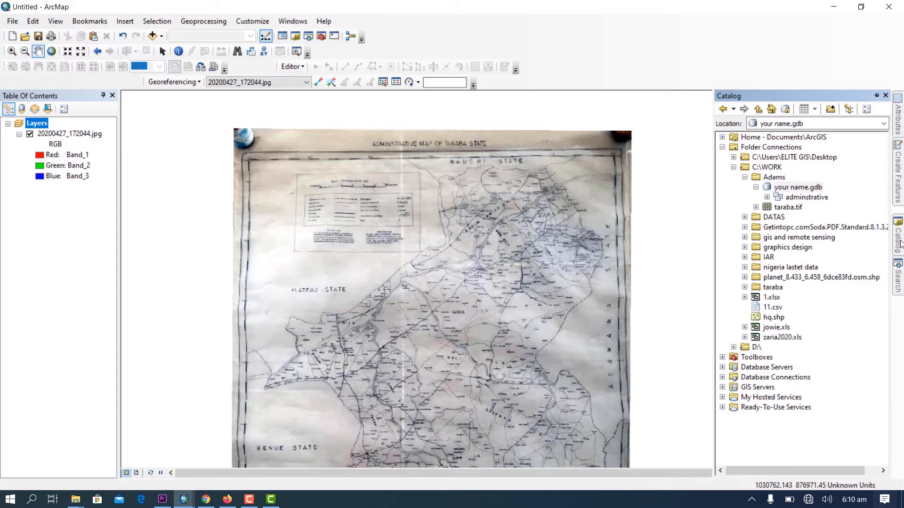
pyautogui.rightClick(806, 197)
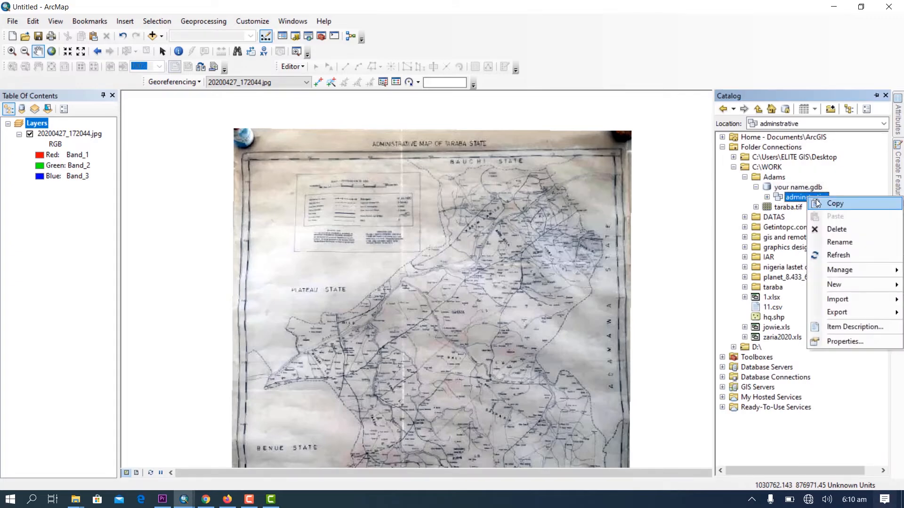
pyautogui.moveTo(853, 285)
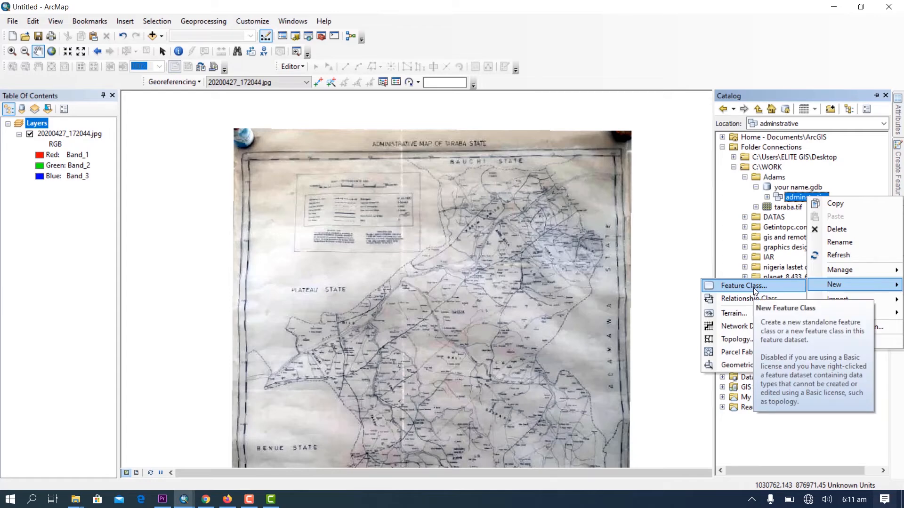
pyautogui.click(753, 289)
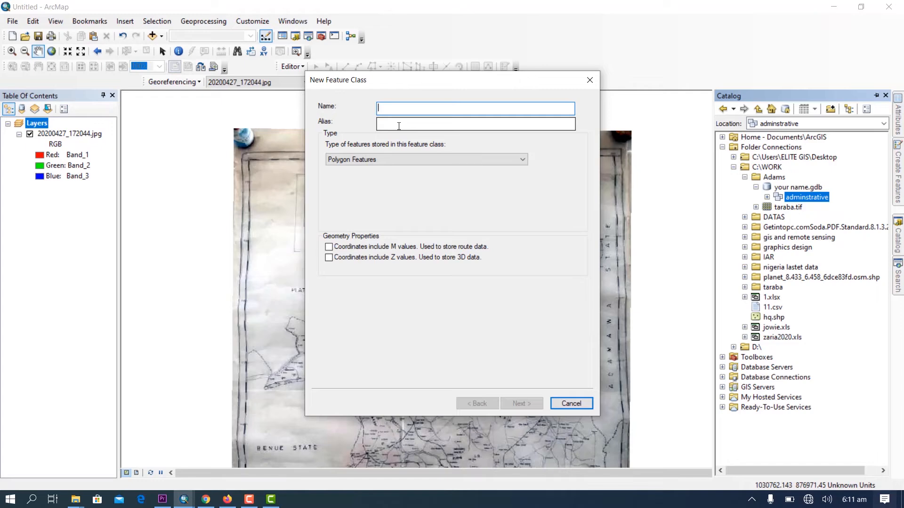
pyautogui.write('state')
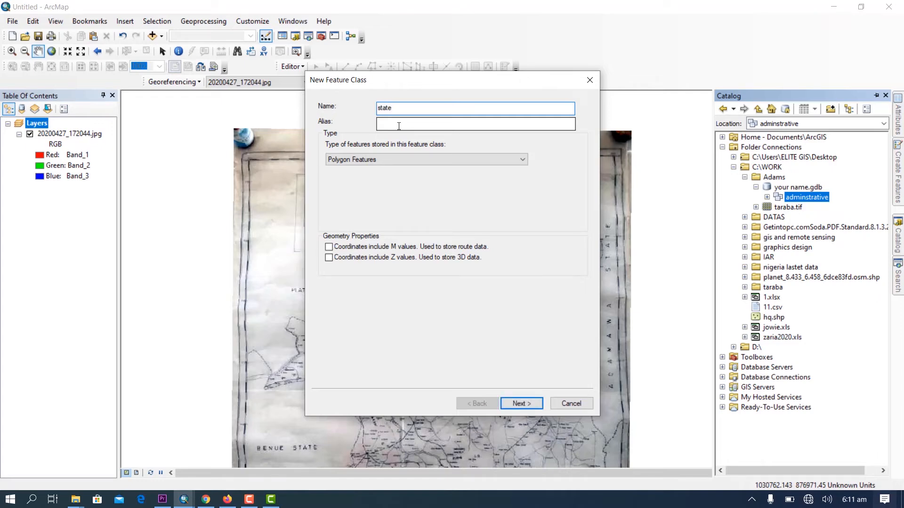
pyautogui.write('_')
pyautogui.press('BackSpace')
# - Set the state feature class to store Polygon Features and accept the default storage configuration
pyautogui.click(347, 159)
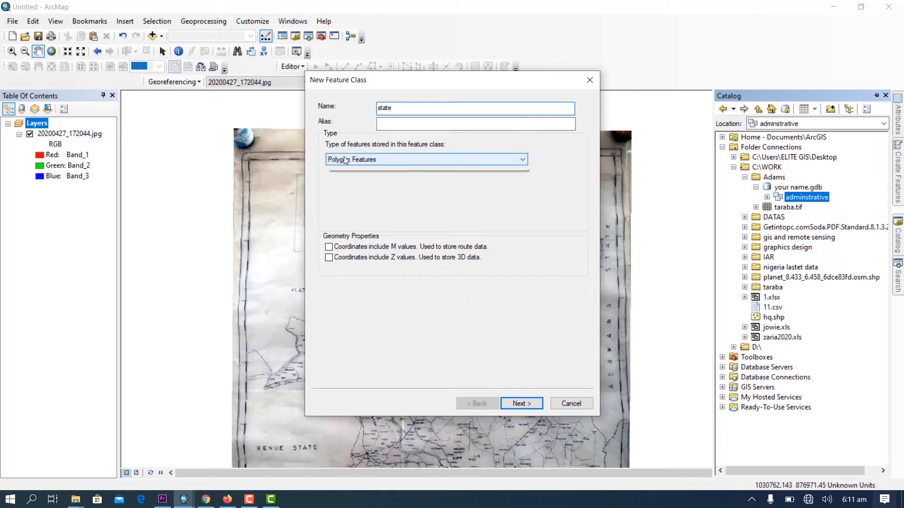
pyautogui.click(348, 158)
pyautogui.click(348, 158)
pyautogui.click(357, 170)
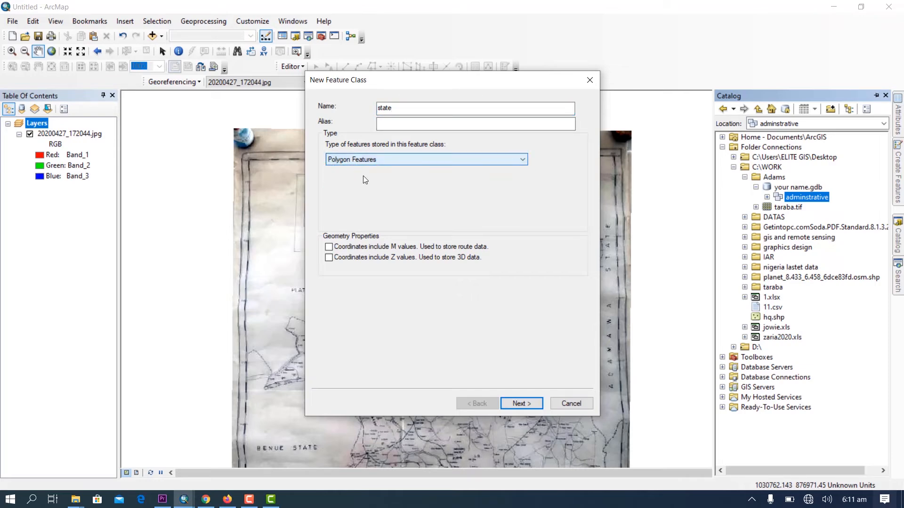
pyautogui.click(517, 405)
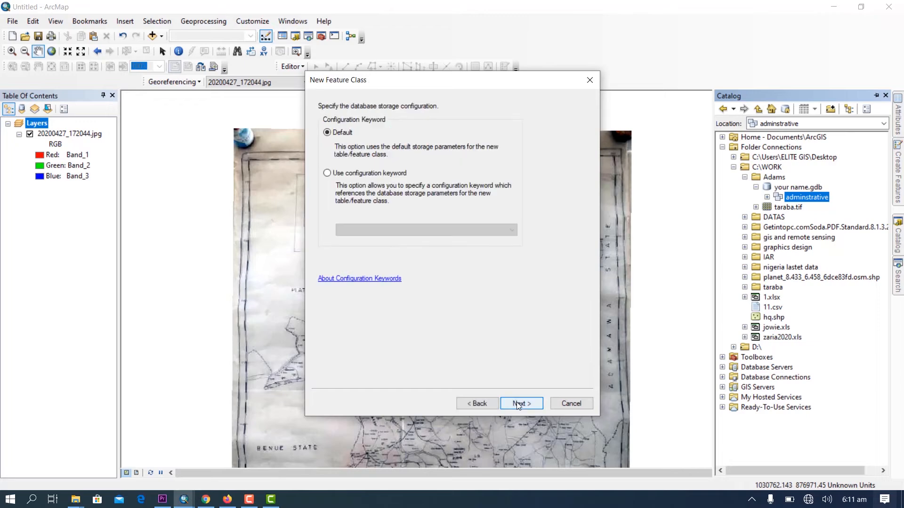
pyautogui.click(518, 404)
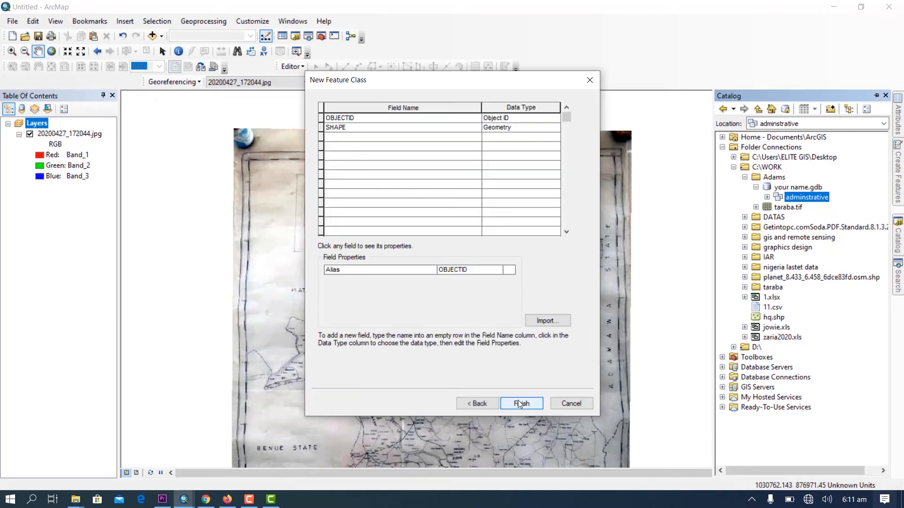
# - Add three text fields named "name", "year_cration" and "capital" to the state feature class
pyautogui.click(347, 137)
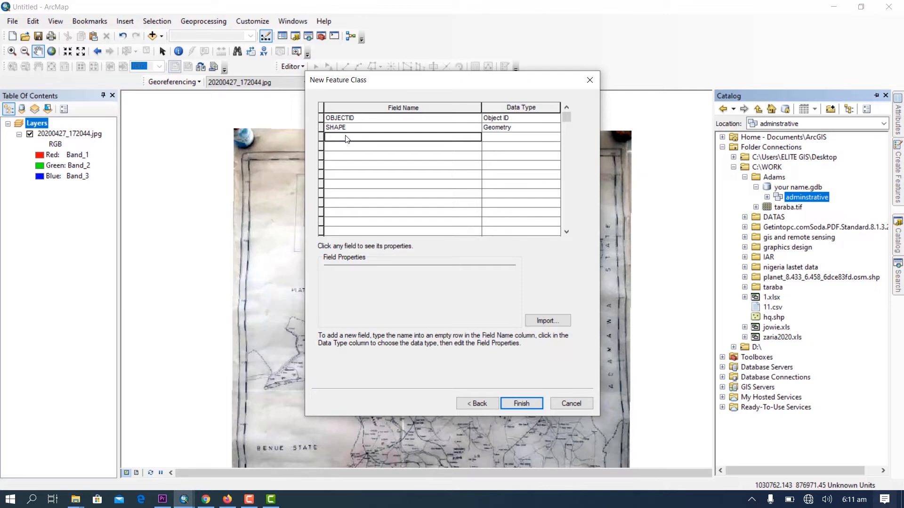
pyautogui.write('name')
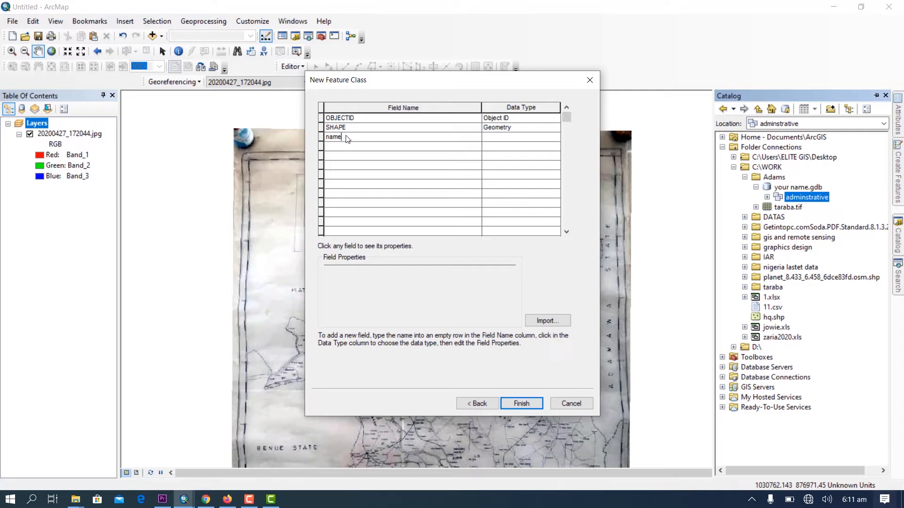
pyautogui.press('Tab')
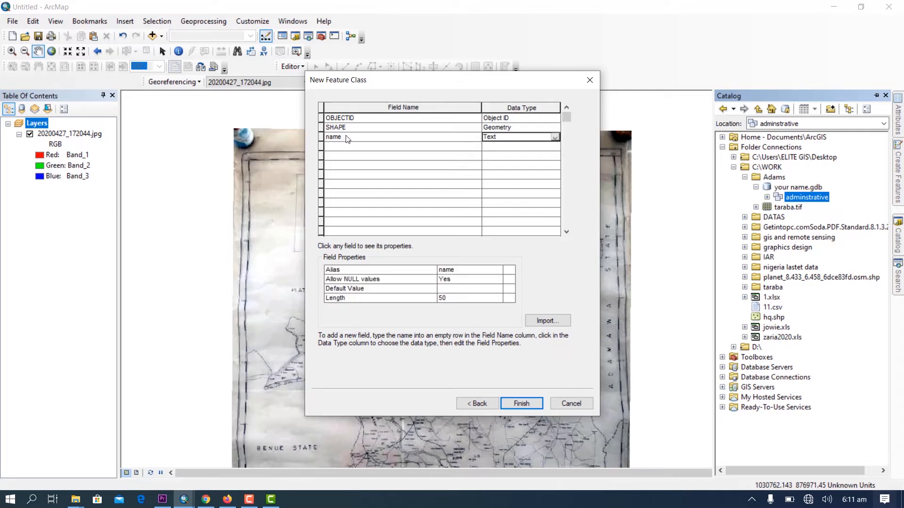
pyautogui.press('Tab')
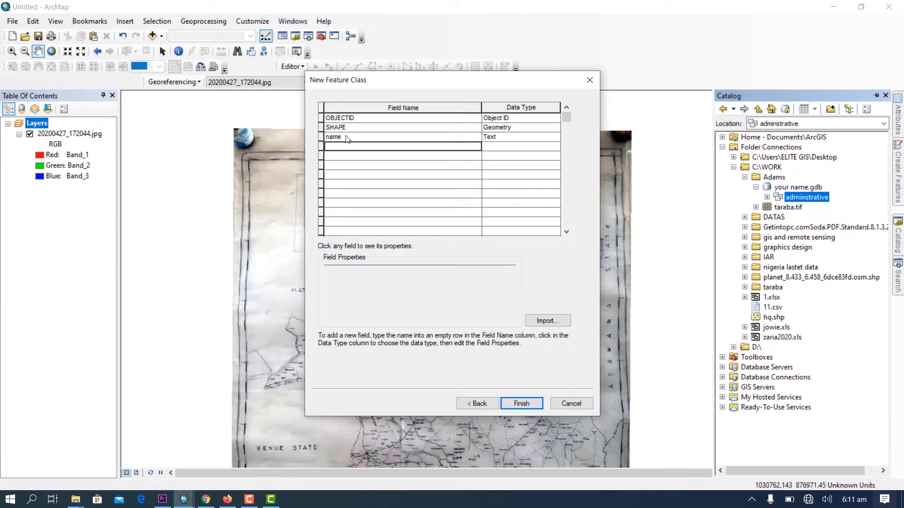
pyautogui.write('year_cration')
pyautogui.press('Return')
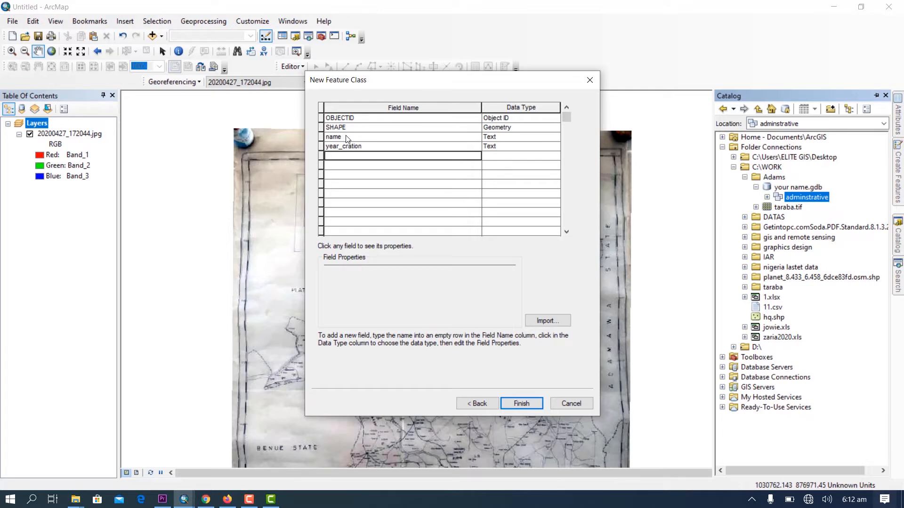
pyautogui.write('cap')
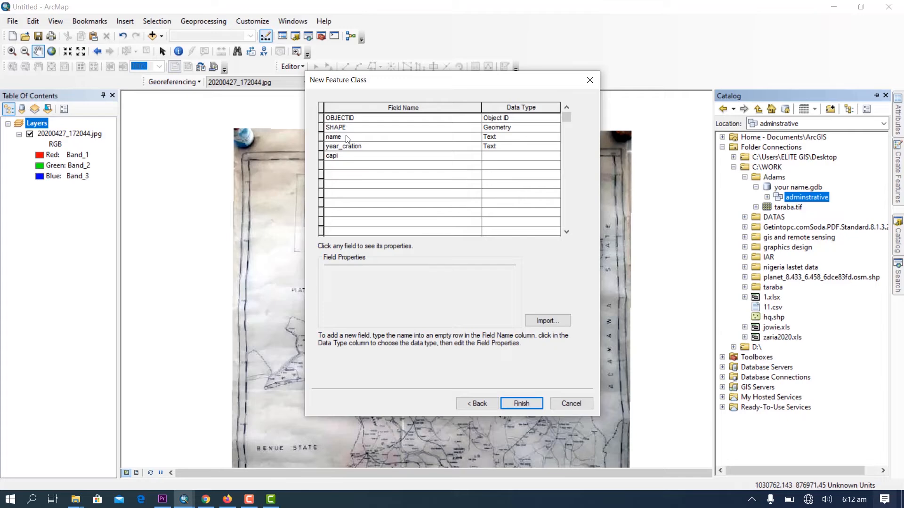
pyautogui.write('ital')
pyautogui.press('Tab')
pyautogui.press('Tab')
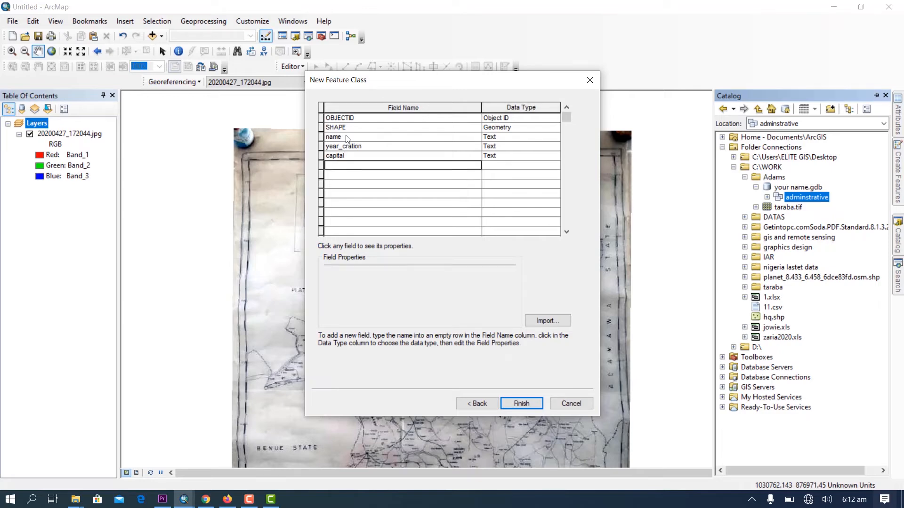
# - Add a "symbol" field of type Raster and finish creating the state feature class
pyautogui.write('sy')
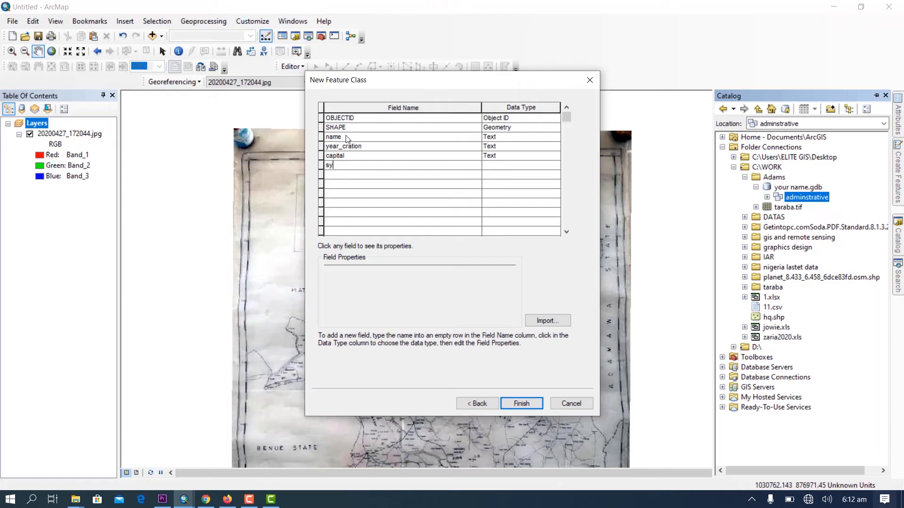
pyautogui.write('mbol')
pyautogui.click(493, 166)
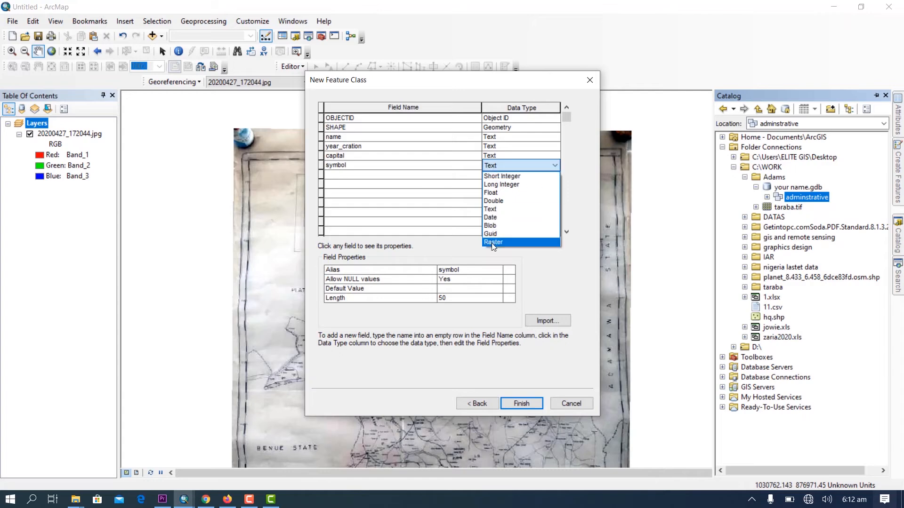
pyautogui.click(491, 242)
pyautogui.click(366, 176)
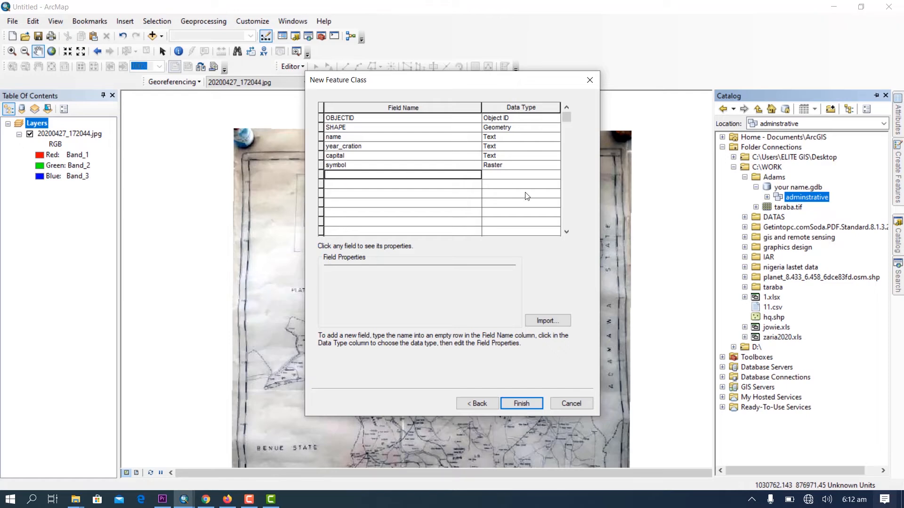
pyautogui.click(504, 176)
pyautogui.click(503, 177)
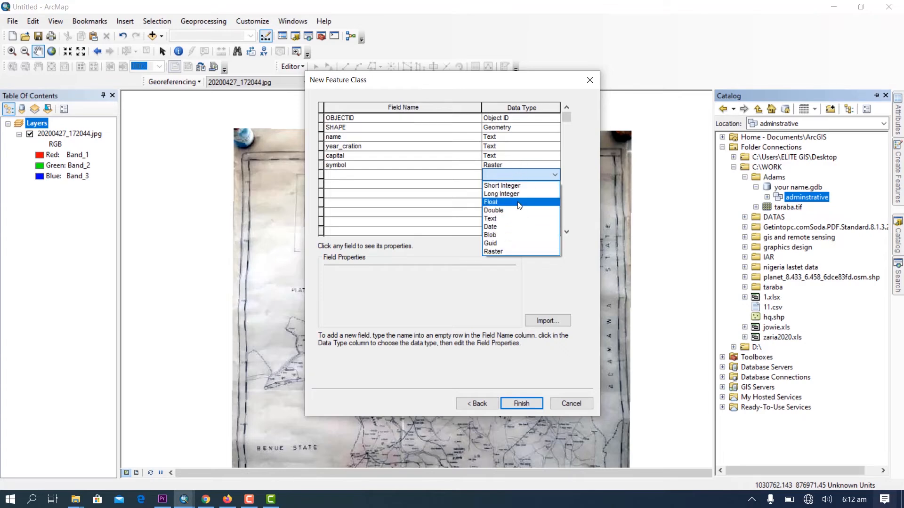
pyautogui.click(588, 379)
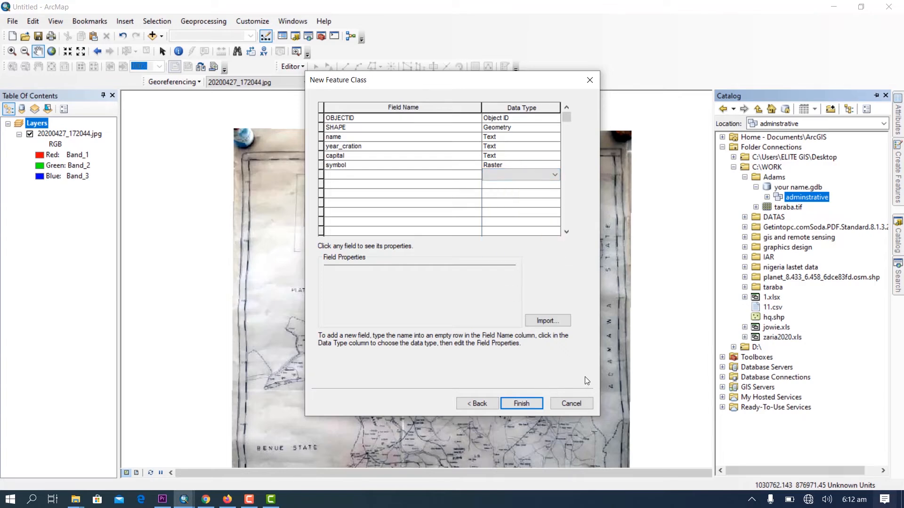
pyautogui.click(520, 403)
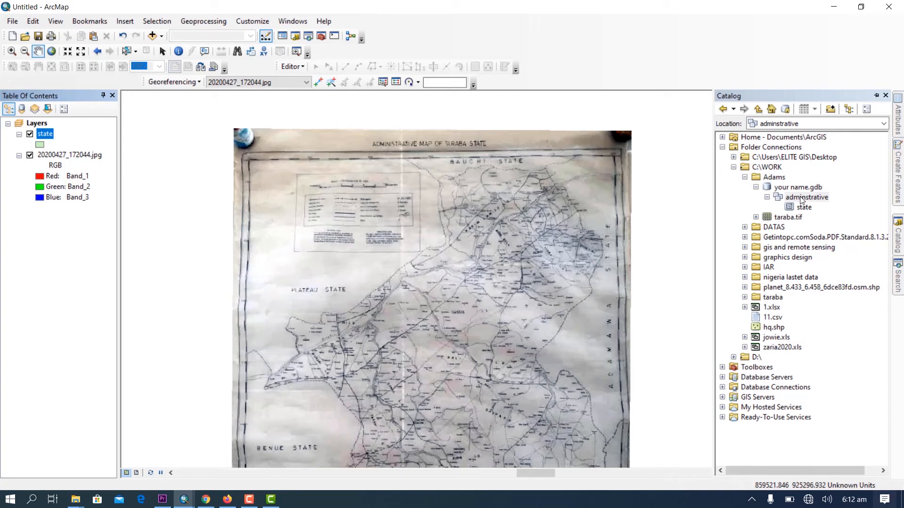
# - Start a new polygon feature class named "LGA" in the "adminstrative" dataset, using the default storage configuration
pyautogui.moveTo(529, 287); pyautogui.dragTo(460, 214)
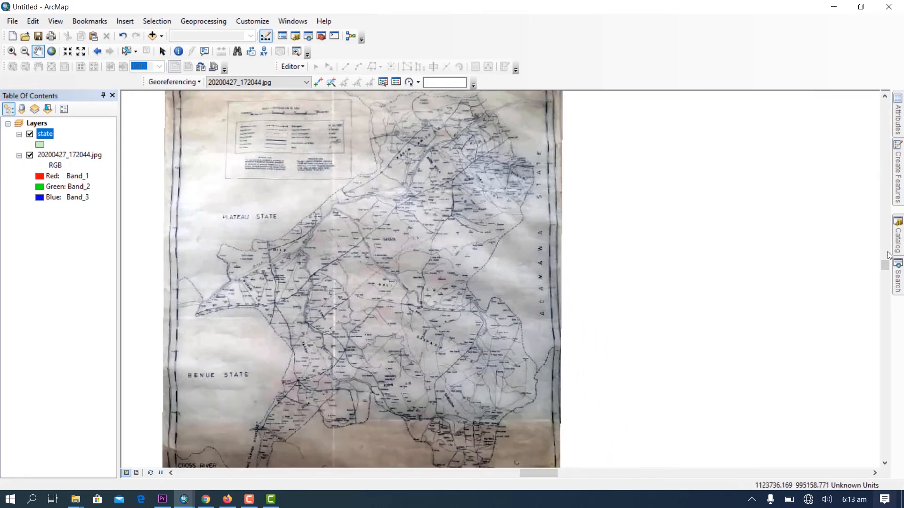
pyautogui.moveTo(898, 241)
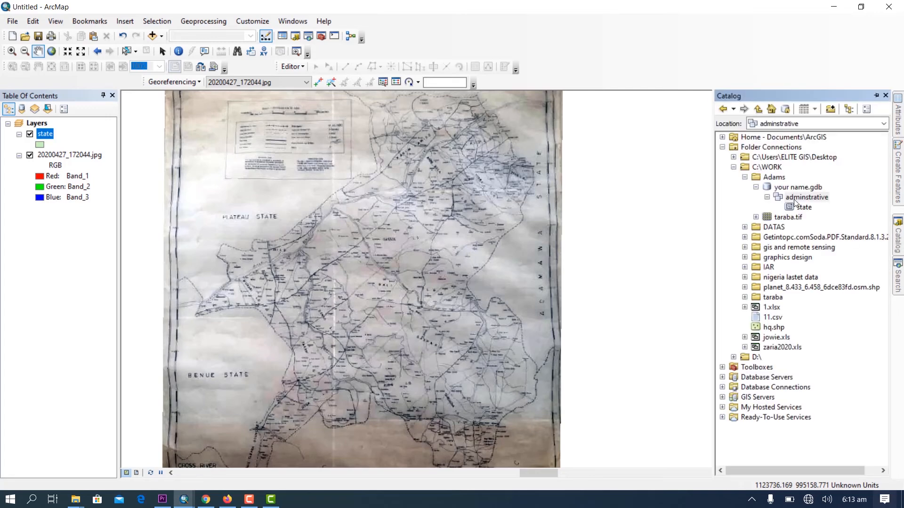
pyautogui.rightClick(798, 200)
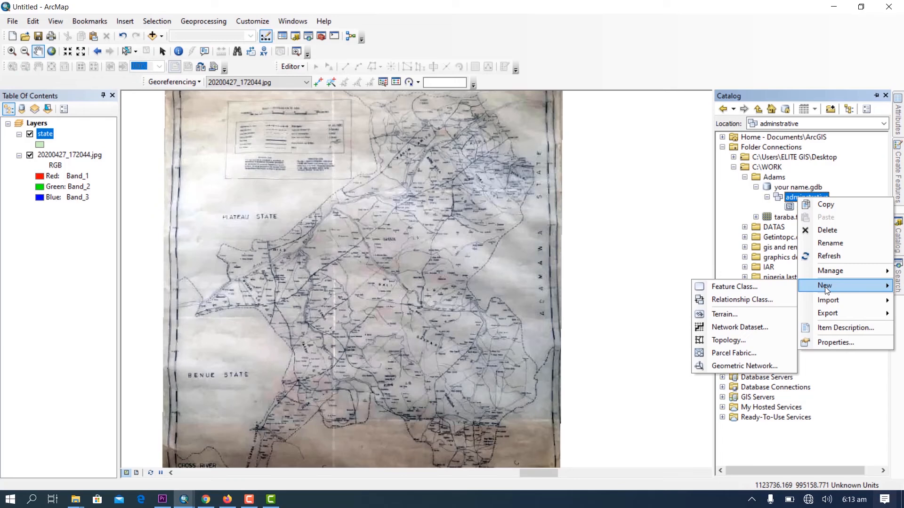
pyautogui.click(746, 285)
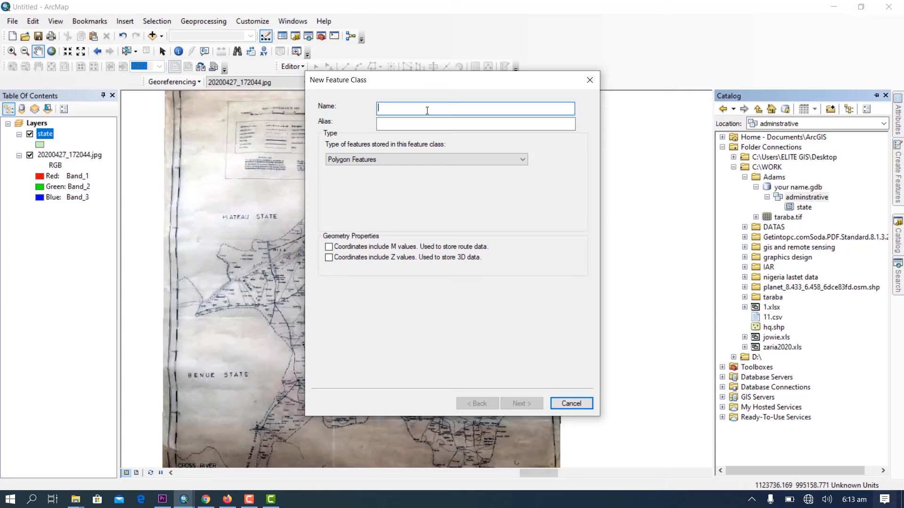
pyautogui.write('LGA')
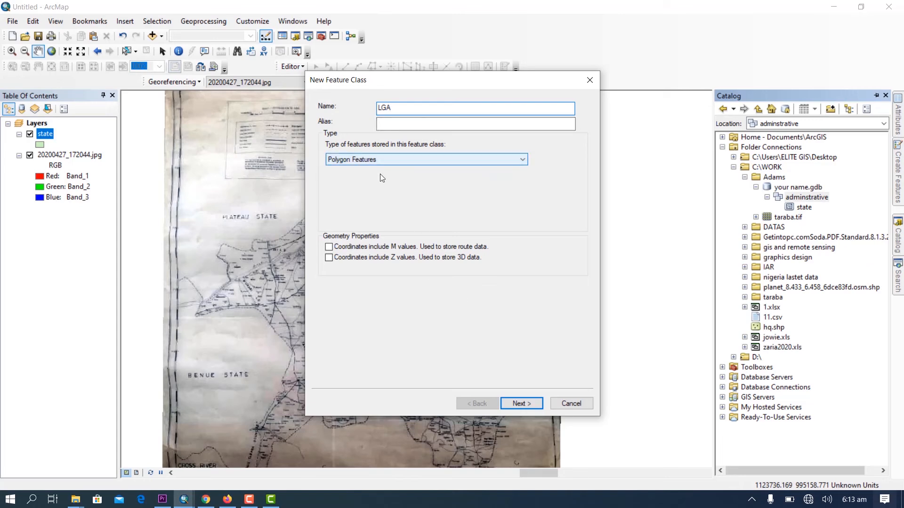
pyautogui.click(538, 402)
pyautogui.click(538, 403)
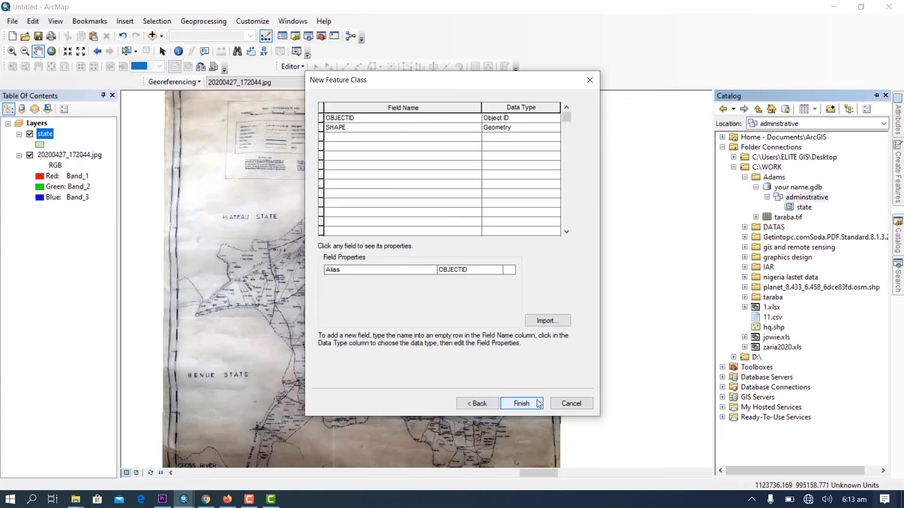
# - Add the fields "name" and "HQ" to the LGA feature class as text
pyautogui.click(369, 139)
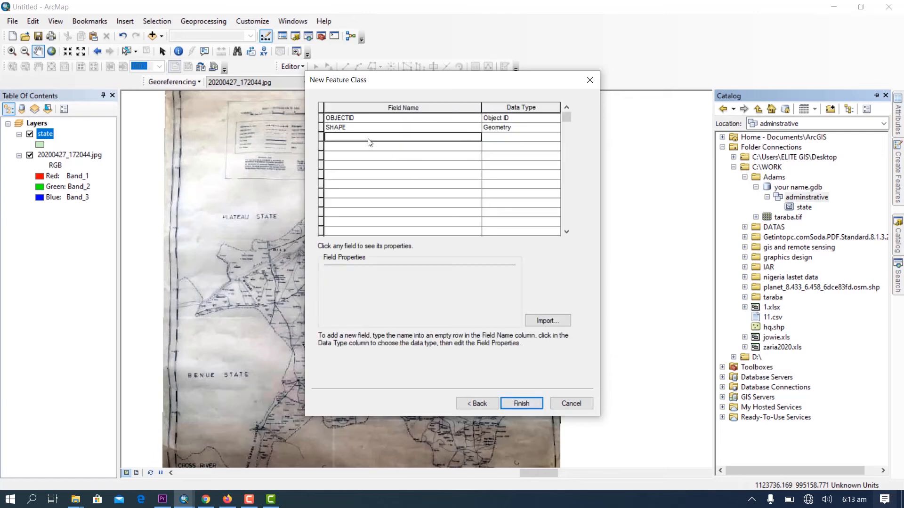
pyautogui.write('name')
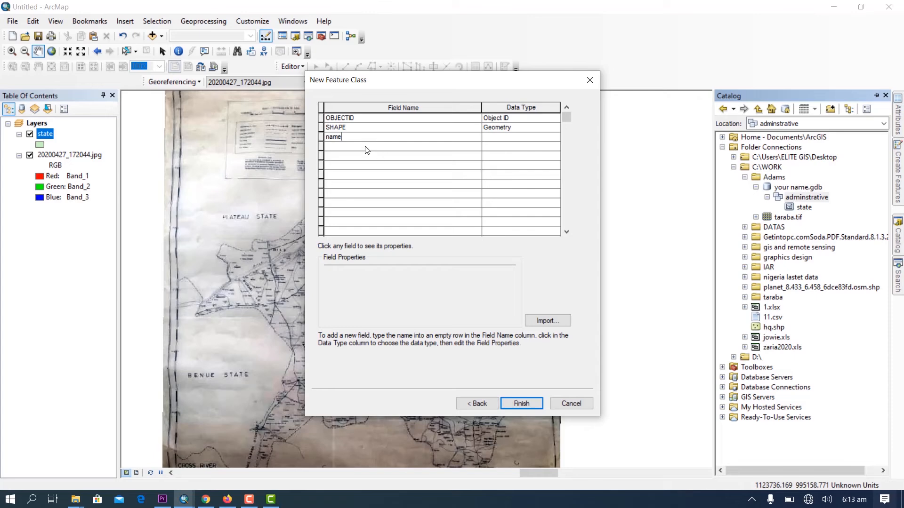
pyautogui.click(367, 150)
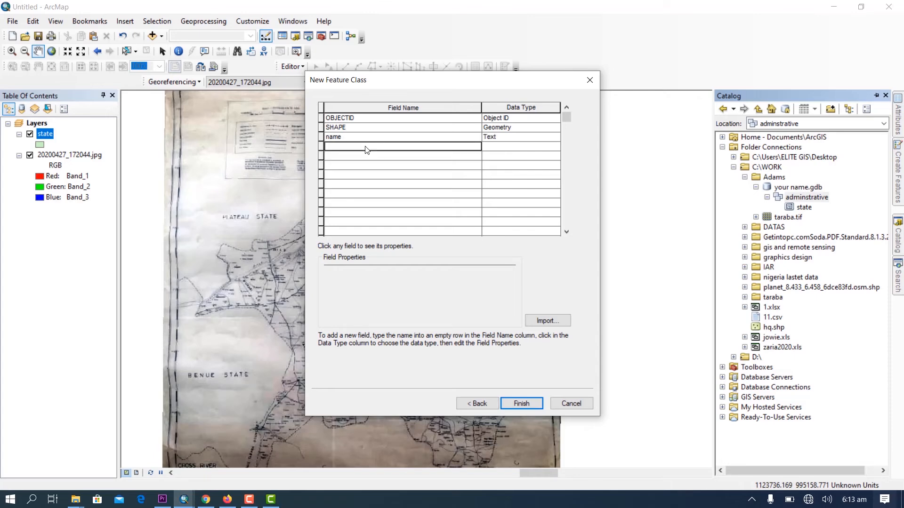
pyautogui.write('hq')
pyautogui.press('BackSpace')
pyautogui.press('BackSpace')
pyautogui.press('Return')
pyautogui.press('Return')
pyautogui.write('q')
pyautogui.press('BackSpace')
pyautogui.click(327, 145)
pyautogui.write('HQ')
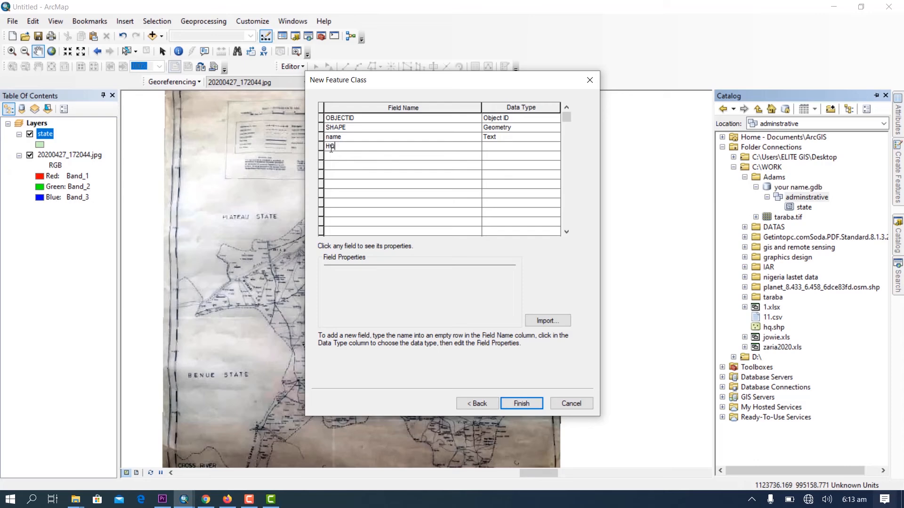
# - Add a "geopolitical_zone" field and finish creating the LGA feature class
pyautogui.click(330, 156)
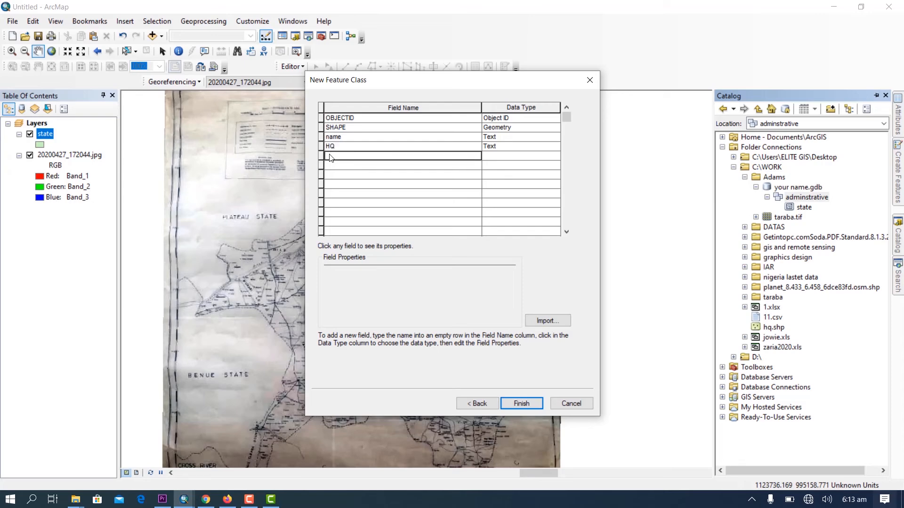
pyautogui.write('geo')
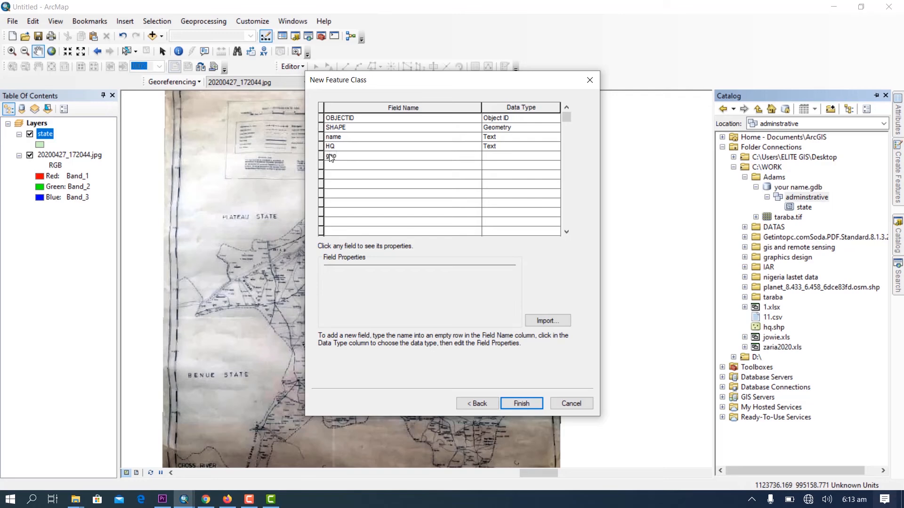
pyautogui.write('political_zone')
pyautogui.click(522, 403)
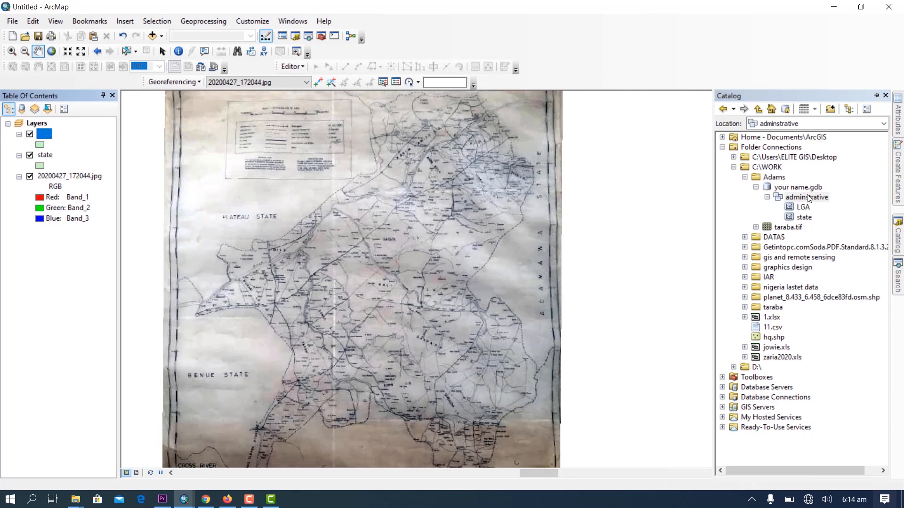
# - Start a new line feature class named "adjoining_states" in the "adminstrative" feature dataset
pyautogui.rightClick(807, 197)
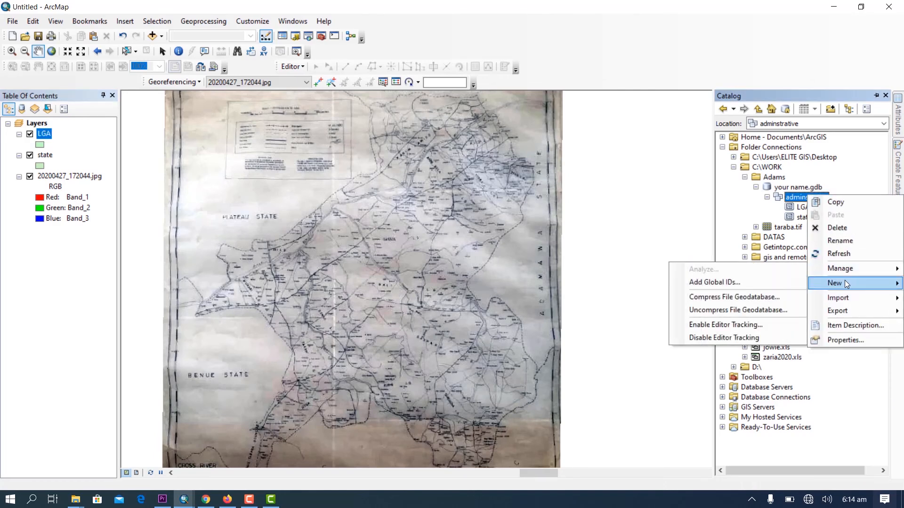
pyautogui.moveTo(844, 283)
pyautogui.click(770, 288)
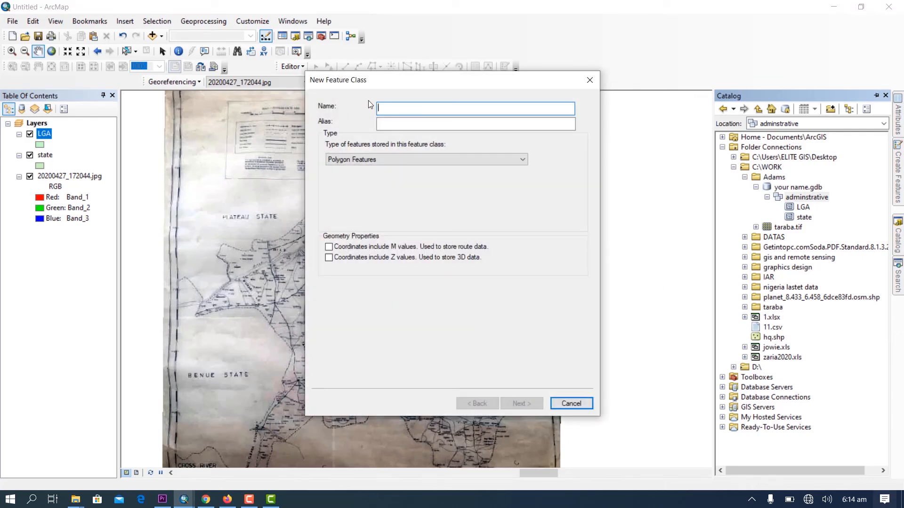
pyautogui.write('ad')
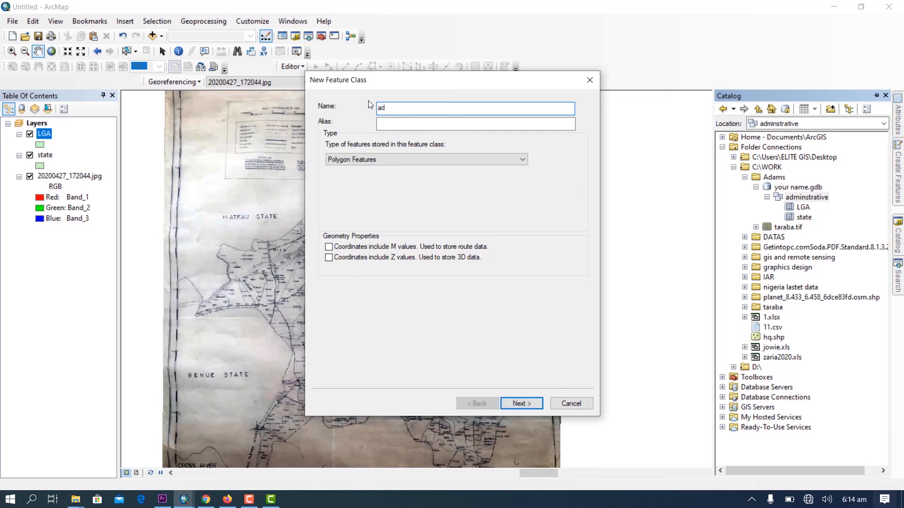
pyautogui.write('joining_states')
pyautogui.click(355, 161)
pyautogui.click(350, 178)
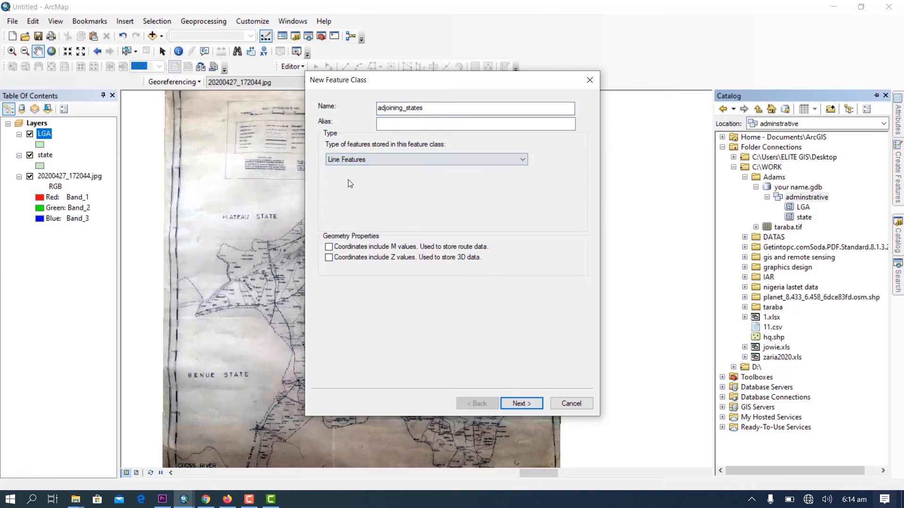
pyautogui.click(523, 405)
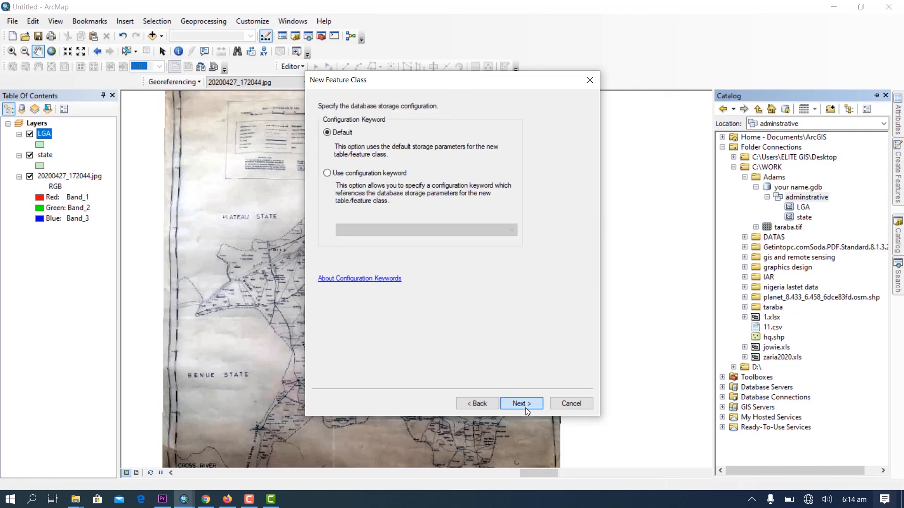
# - Keep the default storage configuration, add a "name" field and finish creating the adjoining_states feature class
pyautogui.click(525, 407)
pyautogui.click(350, 137)
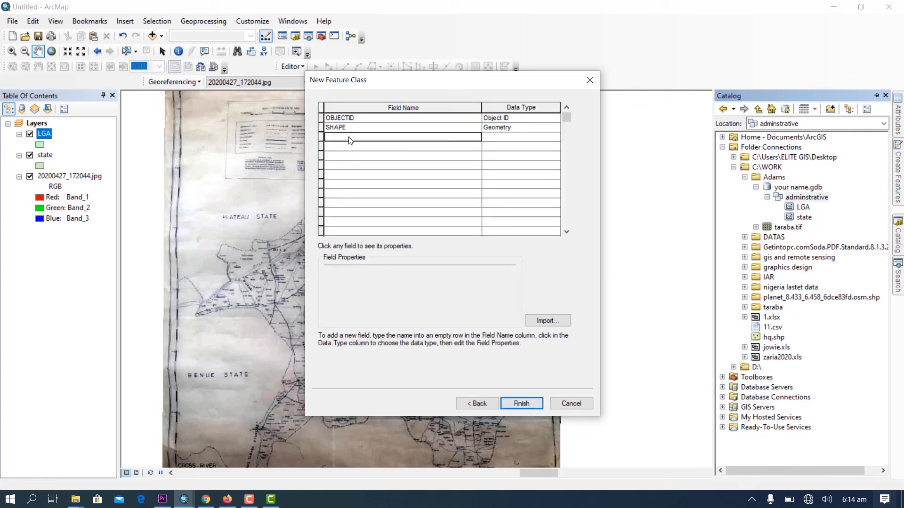
pyautogui.write('name')
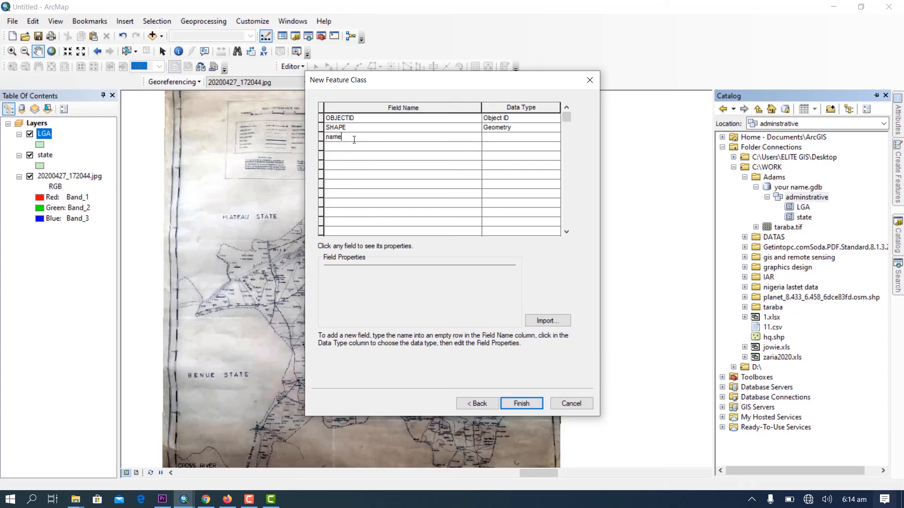
pyautogui.click(522, 404)
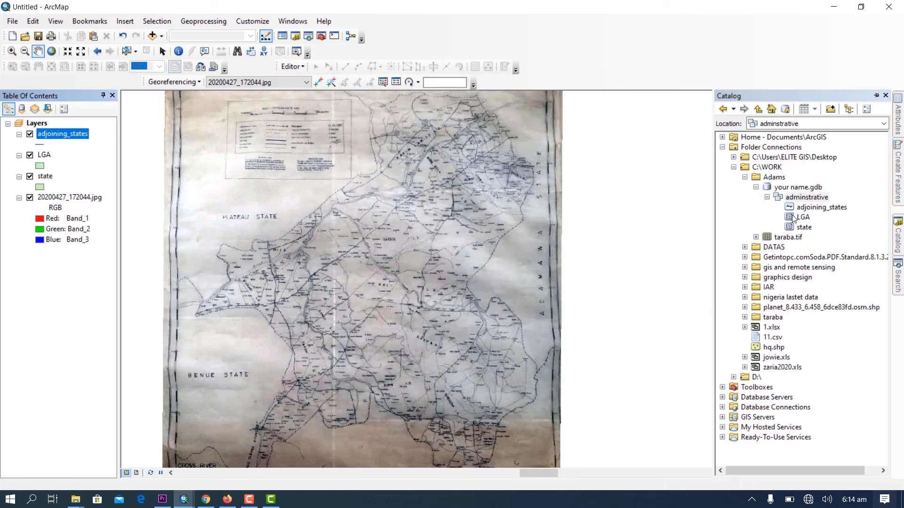
pyautogui.scroll(-1, 338, 256)
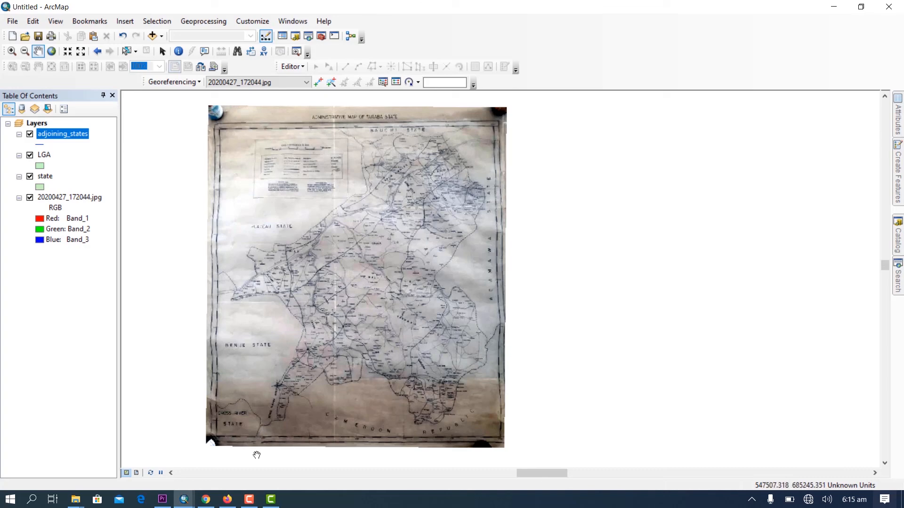
pyautogui.click(249, 499)
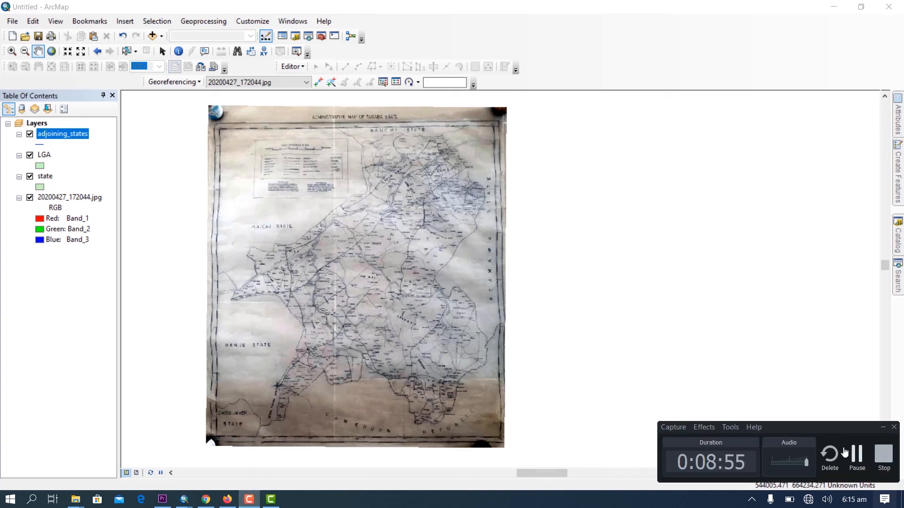